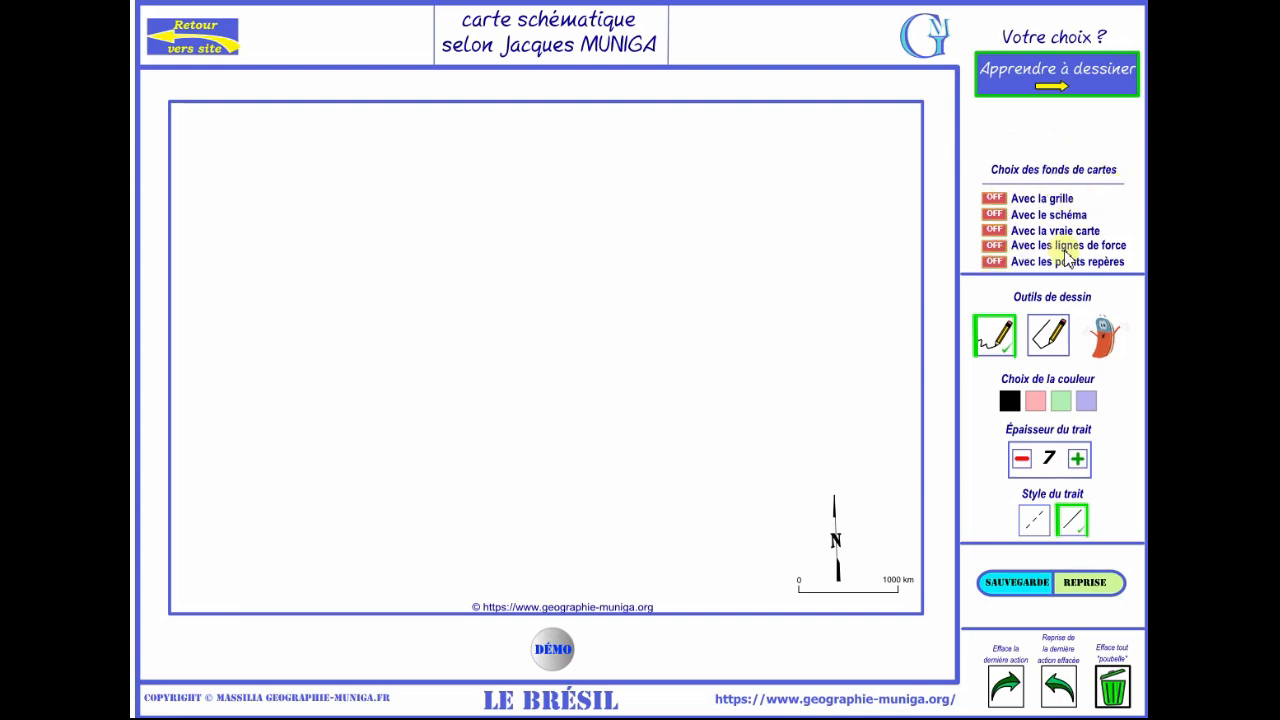
# Turn on all five map backgrounds: grid, schematic outline, real map, lines of force and reference points.
pyautogui.click(994, 198)
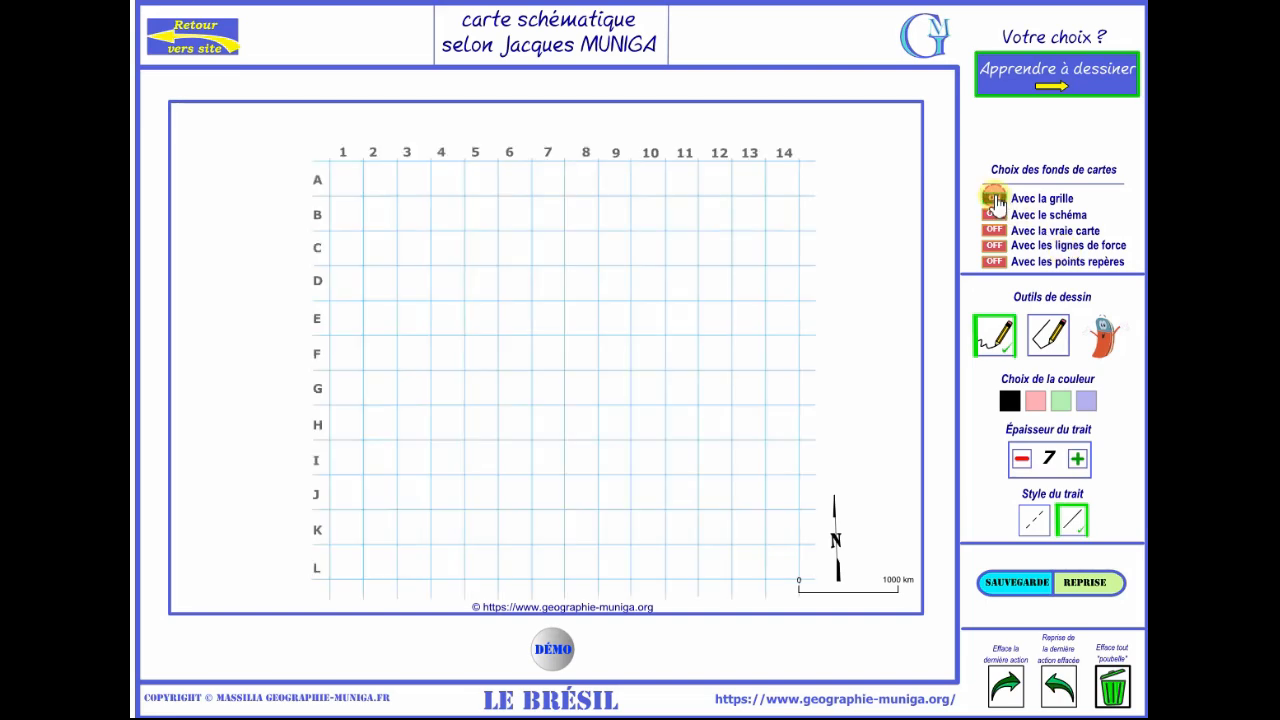
pyautogui.click(994, 214)
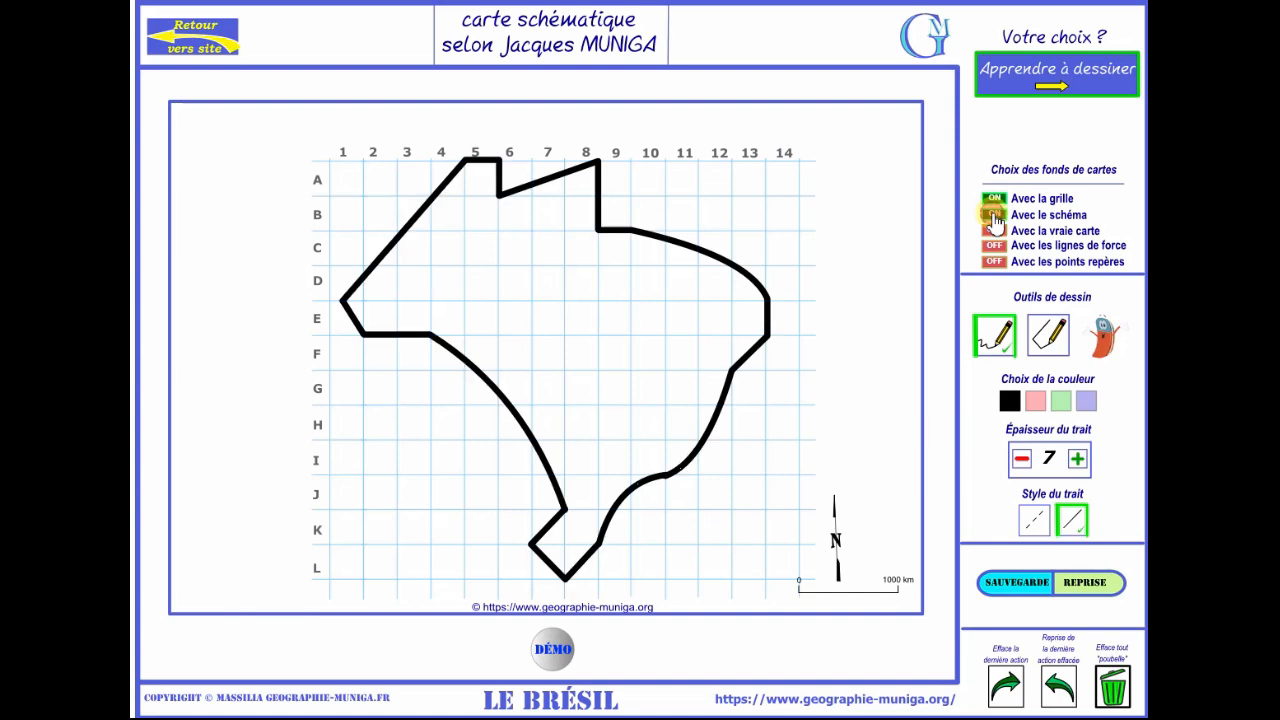
pyautogui.click(995, 230)
pyautogui.click(994, 245)
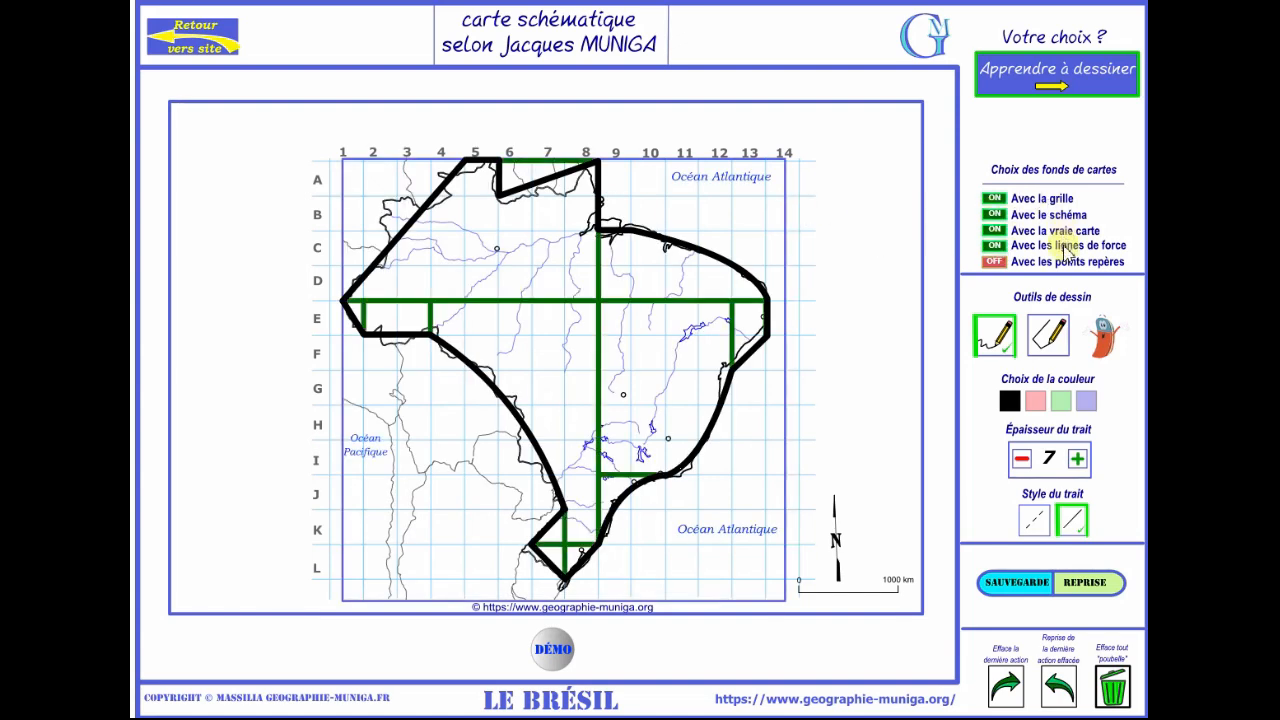
pyautogui.click(995, 263)
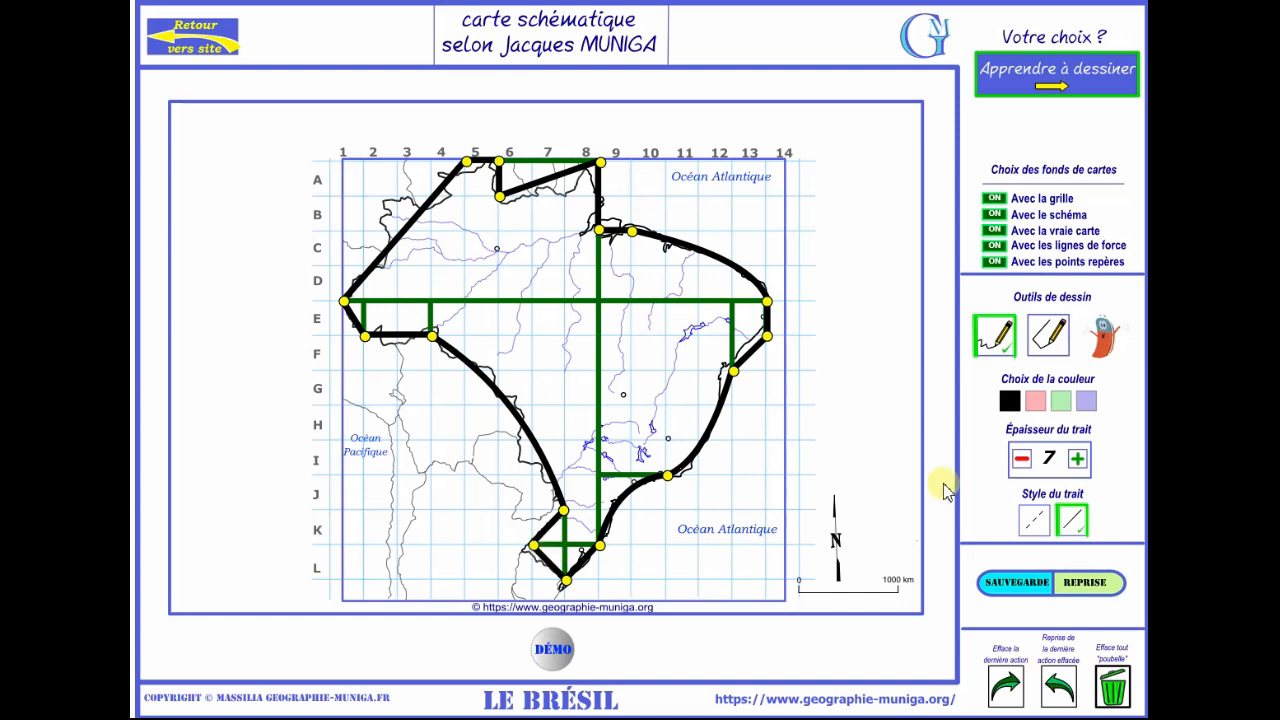
# Turn off all five map backgrounds so that the drawing area is empty.
pyautogui.click(995, 230)
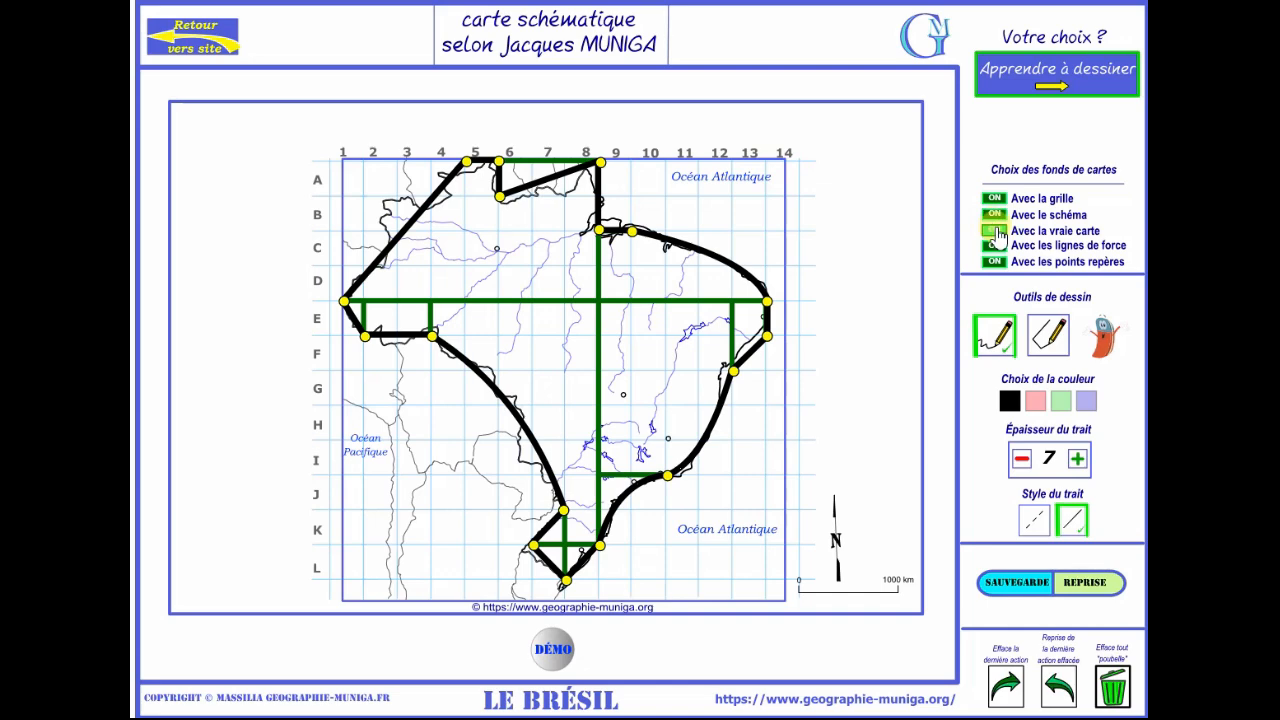
pyautogui.click(998, 200)
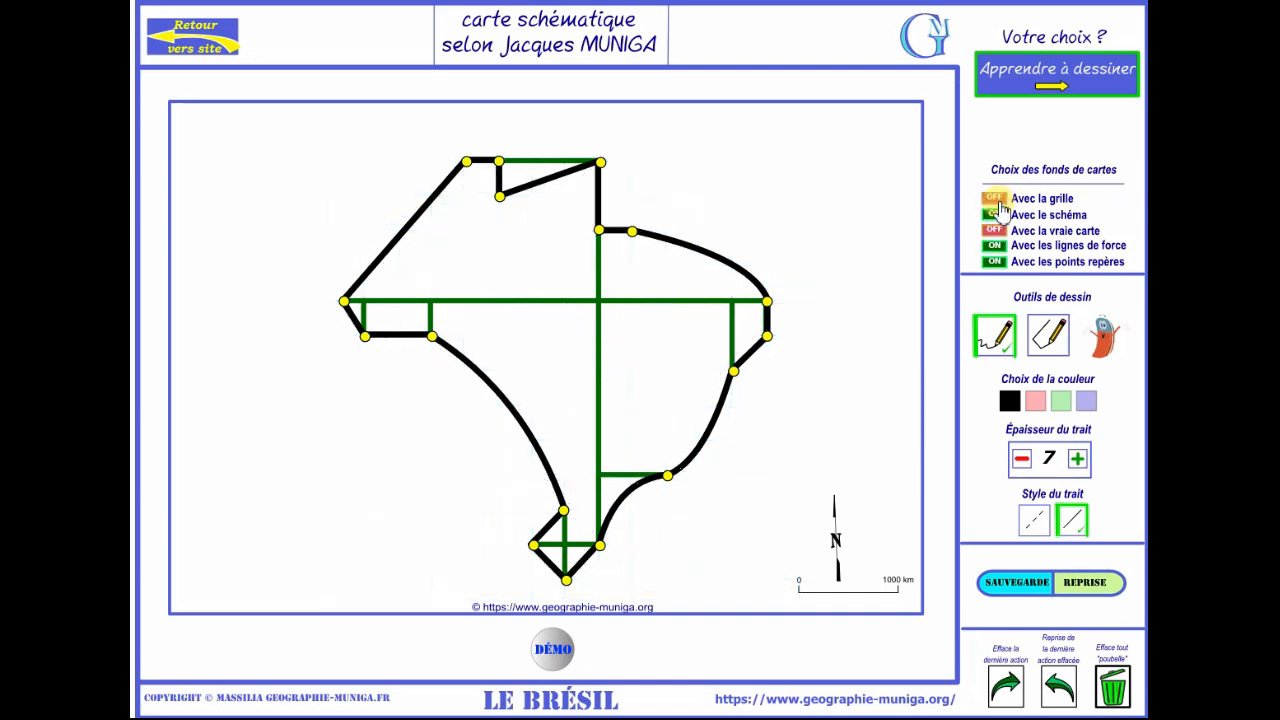
pyautogui.click(994, 247)
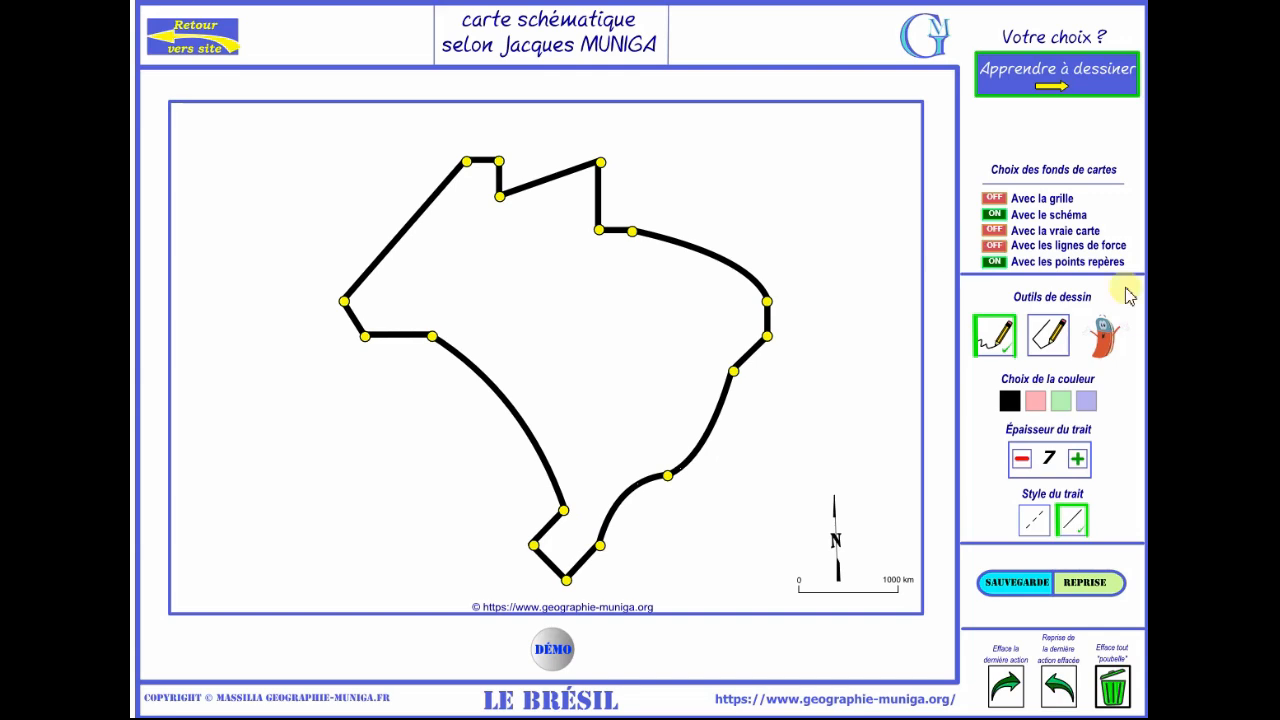
pyautogui.click(995, 262)
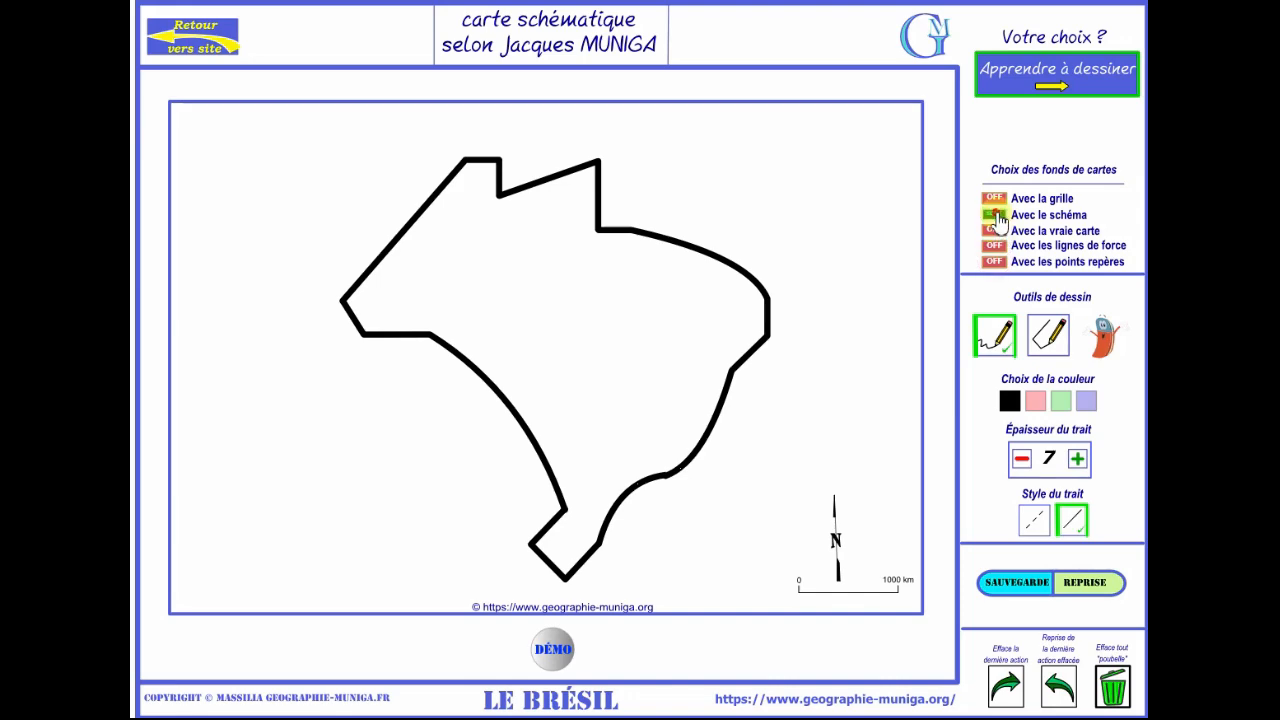
pyautogui.click(996, 215)
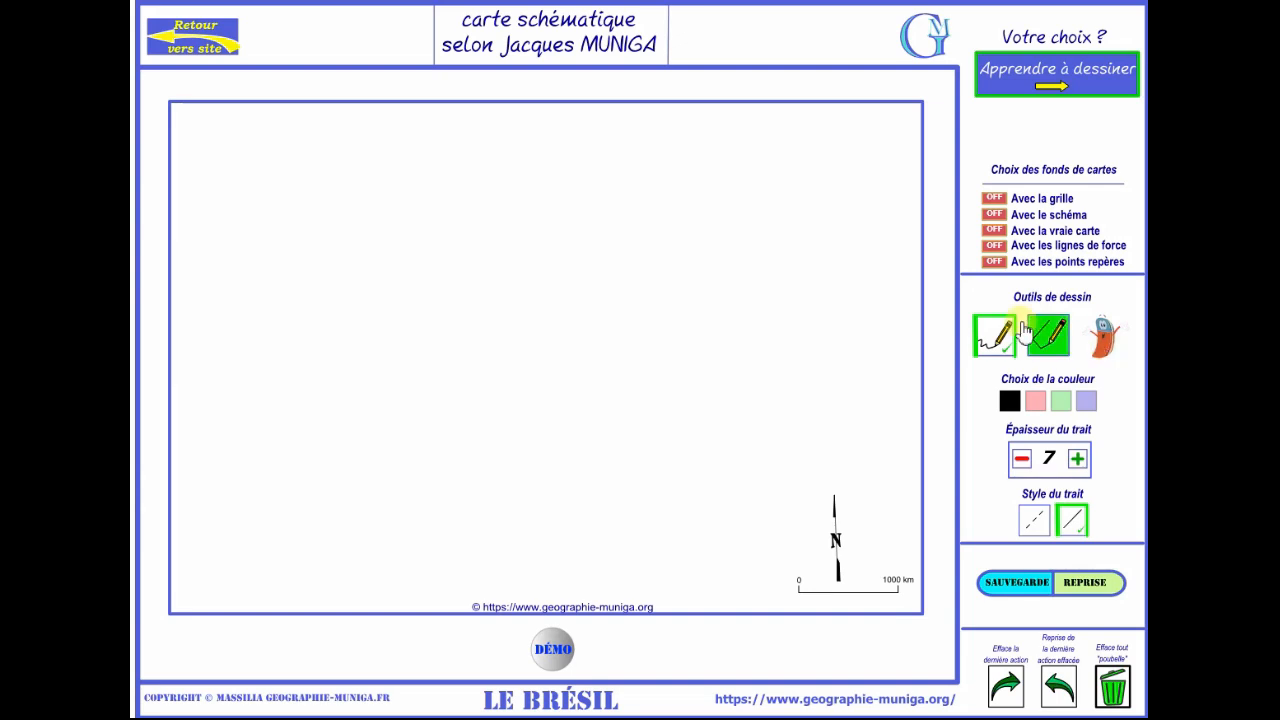
# Draw a black freehand zigzag down the centre of the drawing area, and a Z-shaped black line of three straight segments beside it.
pyautogui.moveTo(815, 300)
pyautogui.mouseDown()
pyautogui.moveTo(660, 318)
pyautogui.moveTo(594, 478)
pyautogui.moveTo(540, 520)
pyautogui.mouseUp()
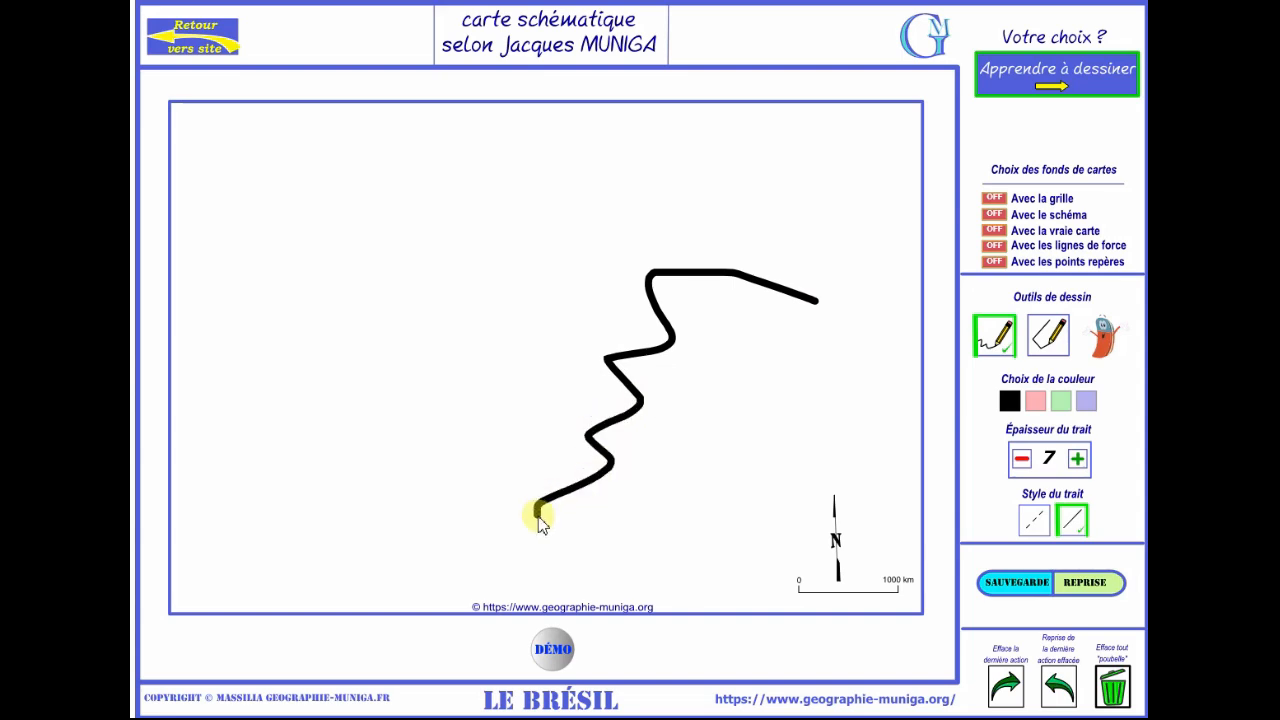
pyautogui.click(1047, 336)
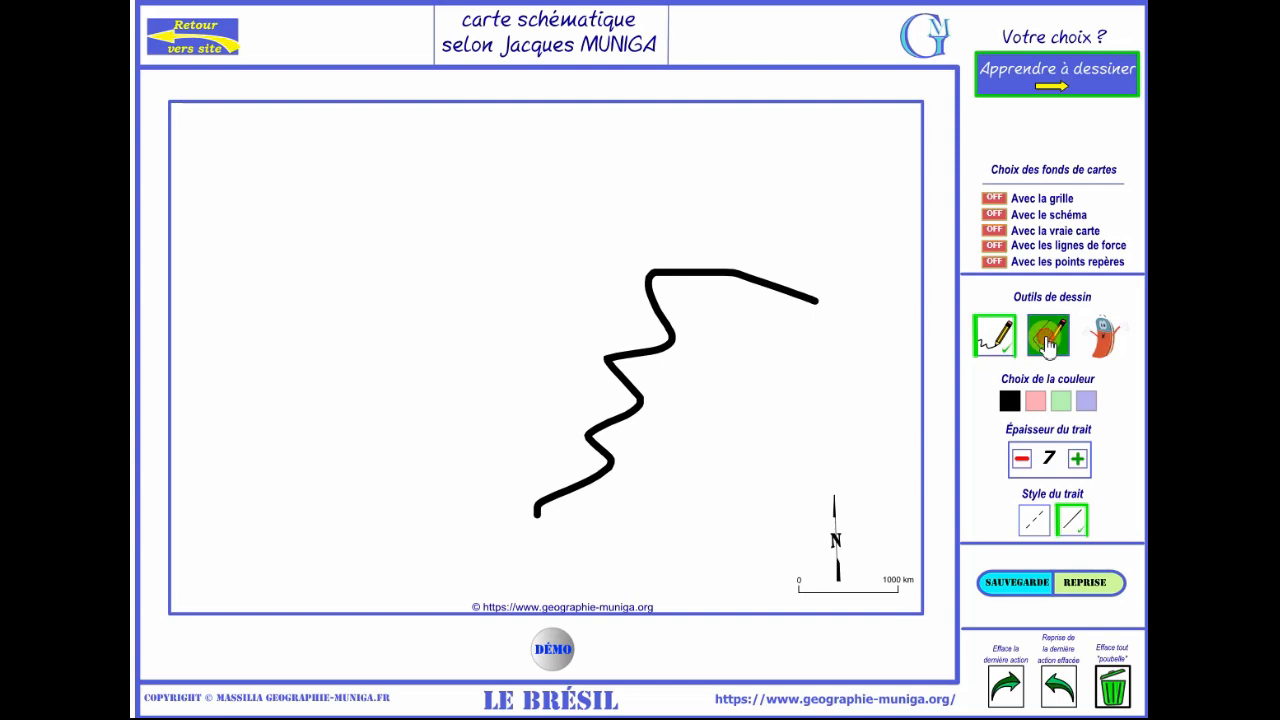
pyautogui.click(370, 235)
pyautogui.click(652, 226)
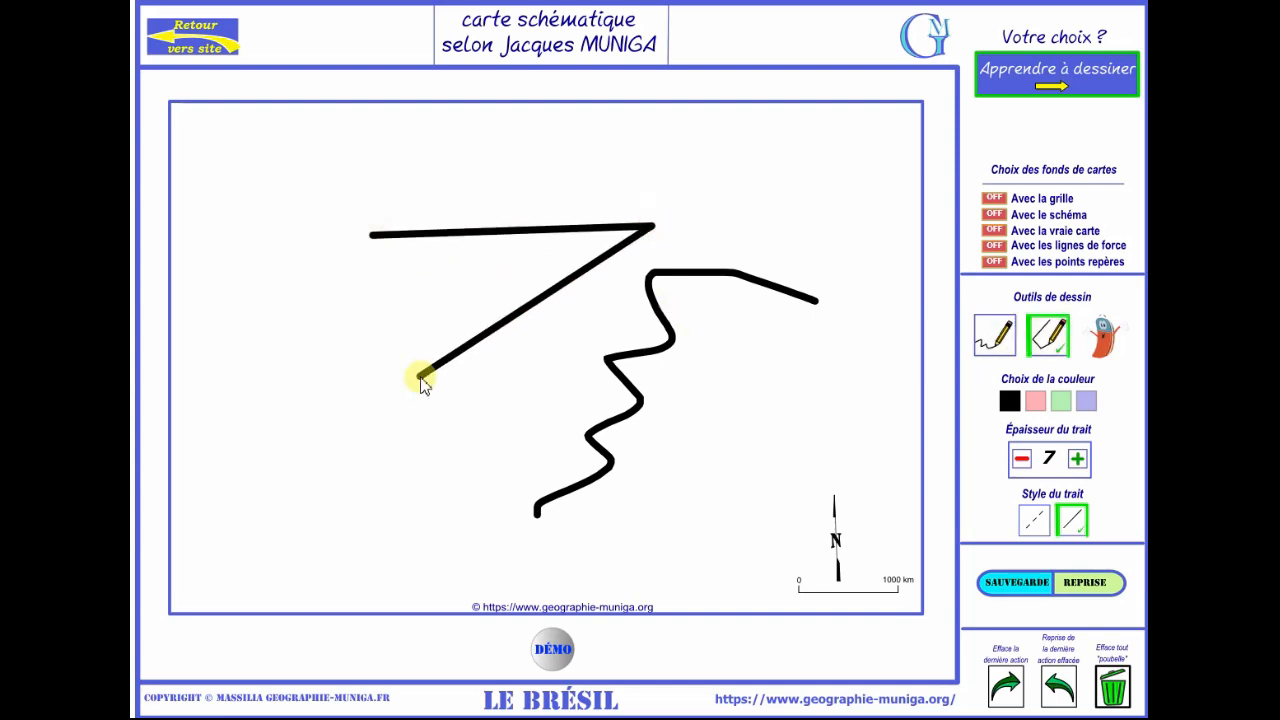
pyautogui.click(418, 377)
pyautogui.click(688, 490)
# Draw a horizontal red straight line above the black shapes and a vertical green line down from its eastern end.
pyautogui.click(1035, 401)
pyautogui.click(537, 189)
pyautogui.click(772, 187)
pyautogui.click(1060, 401)
pyautogui.click(771, 187)
pyautogui.click(771, 366)
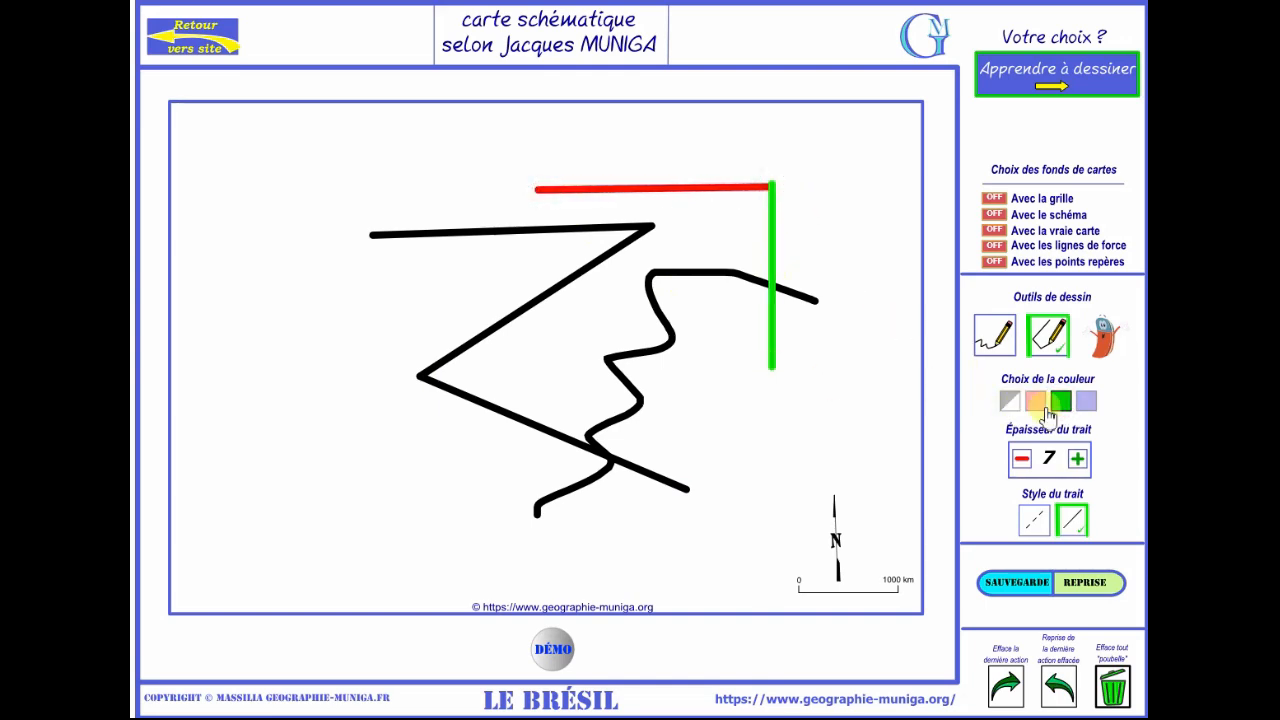
# Draw a blue straight line diagonally from below the red line across the green line.
pyautogui.click(1086, 401)
pyautogui.click(565, 195)
pyautogui.click(797, 334)
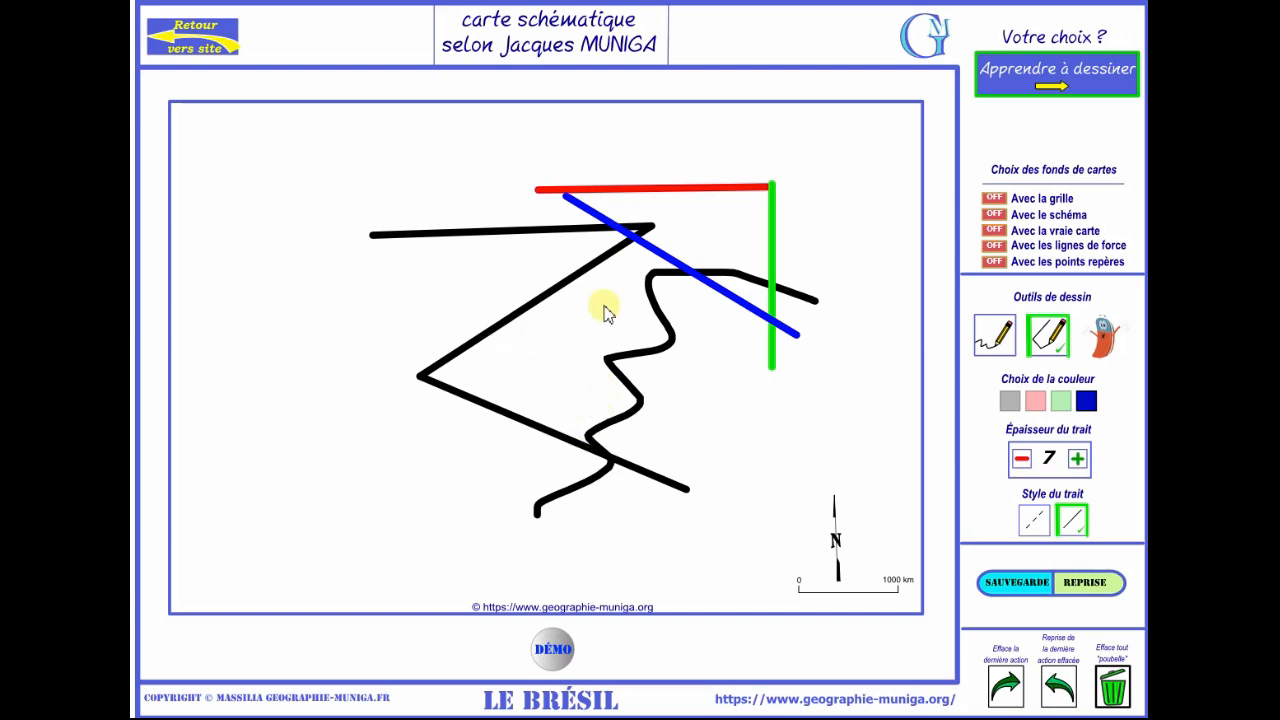
# Set the line thickness to 2 and draw a short slanted blue line west of the black Z shape.
pyautogui.click(1021, 459)
pyautogui.click(1021, 459)
pyautogui.click(1021, 459)
pyautogui.click(1021, 459)
pyautogui.click(1021, 459)
pyautogui.click(1021, 459)
pyautogui.click(1077, 458)
pyautogui.moveTo(275, 326); pyautogui.dragTo(438, 267)
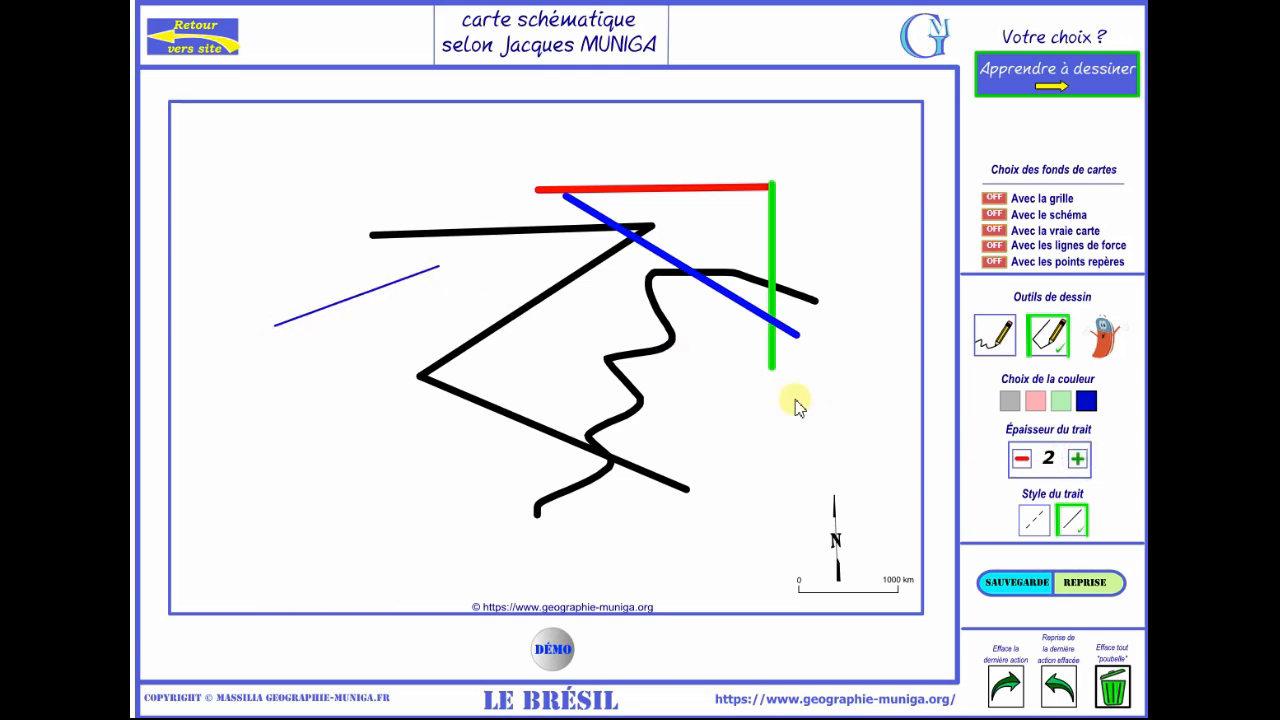
# Set the line thickness to 23 and draw a slanted blue line across the lowest segment of the black Z shape.
pyautogui.click(1077, 458)
pyautogui.doubleClick(1077, 458)
pyautogui.click(1077, 458)
pyautogui.doubleClick(1077, 458)
pyautogui.click(1077, 458)
pyautogui.doubleClick(1077, 458)
pyautogui.click(1077, 458)
pyautogui.doubleClick(1077, 458)
pyautogui.click(1077, 458)
pyautogui.doubleClick(1077, 458)
pyautogui.doubleClick(1077, 458)
pyautogui.click(1077, 458)
pyautogui.doubleClick(1077, 458)
pyautogui.click(1077, 458)
pyautogui.moveTo(385, 482); pyautogui.dragTo(572, 382)
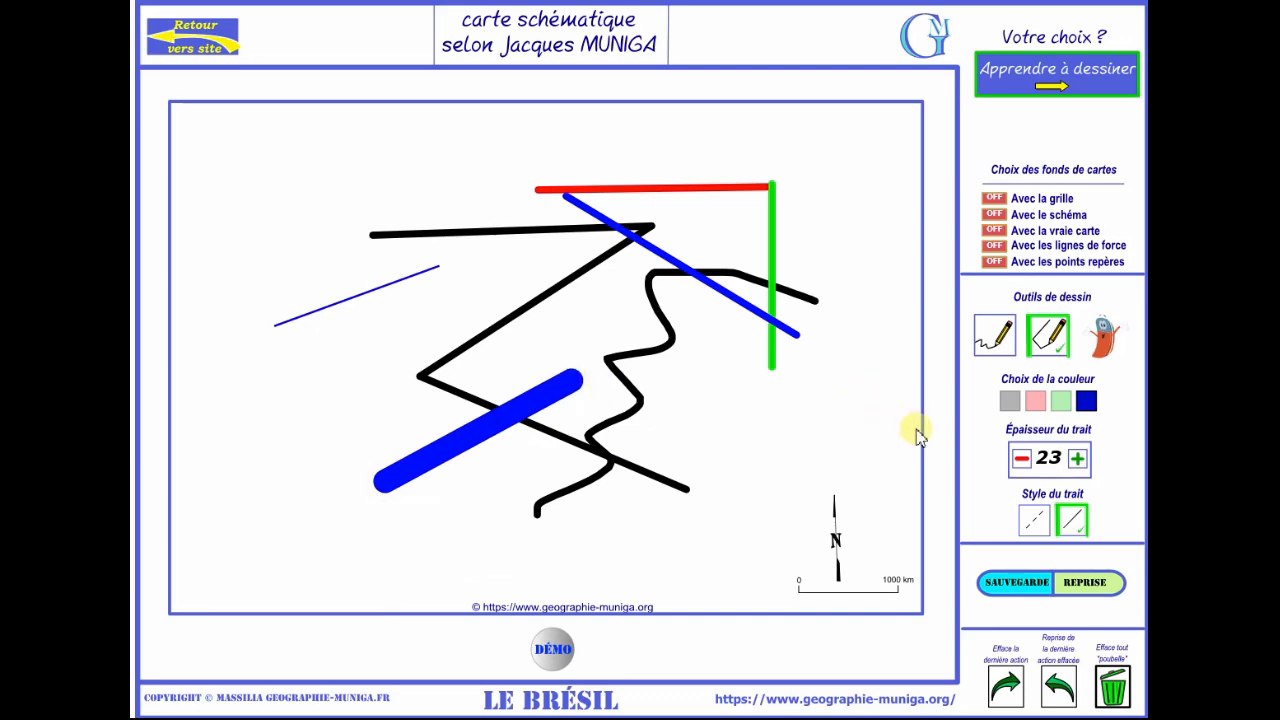
# Draw a long horizontal dashed blue line above the red line with thickness 8.
pyautogui.doubleClick(1021, 460)
pyautogui.doubleClick(1021, 460)
pyautogui.doubleClick(1021, 460)
pyautogui.doubleClick(1021, 460)
pyautogui.doubleClick(1021, 460)
pyautogui.tripleClick(1021, 460)
pyautogui.doubleClick(1021, 460)
pyautogui.click(1036, 520)
pyautogui.moveTo(288, 170); pyautogui.dragTo(757, 160)
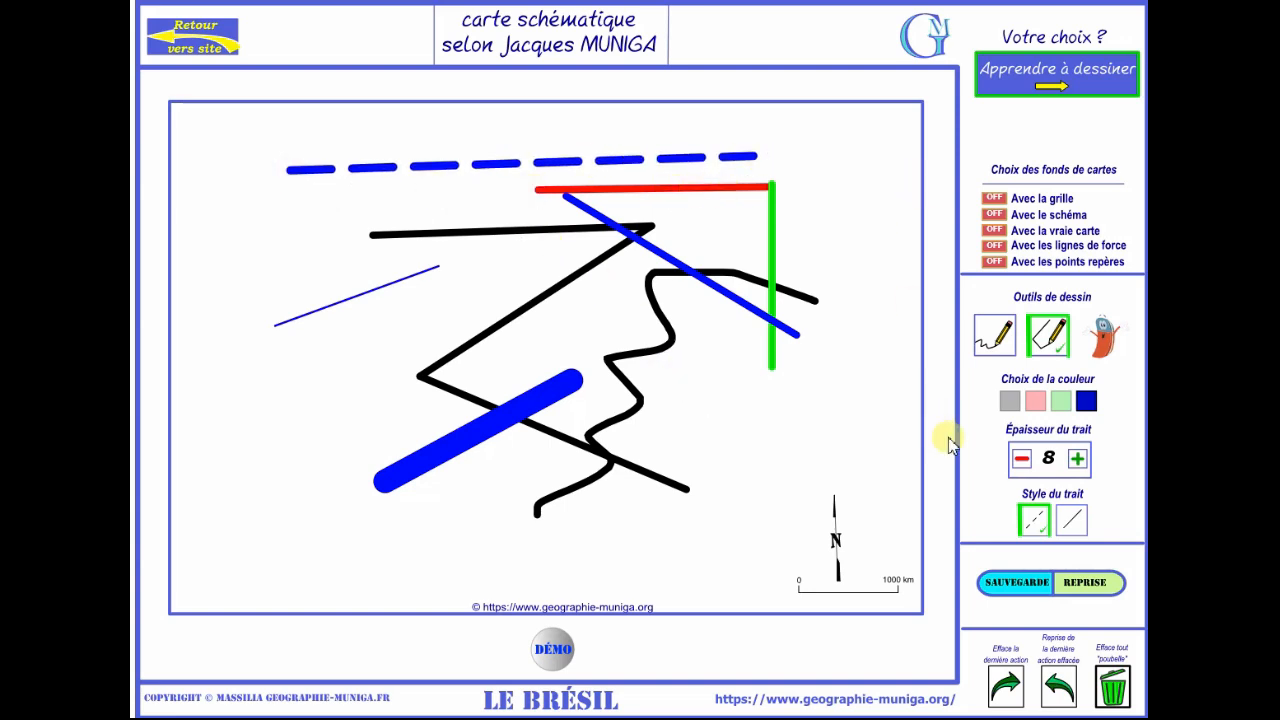
# Set the line thickness to 2 and draw another horizontal dashed blue line above the first dashed one.
pyautogui.click(1021, 459)
pyautogui.click(1021, 459)
pyautogui.click(1021, 459)
pyautogui.click(1021, 459)
pyautogui.click(1021, 459)
pyautogui.click(1021, 459)
pyautogui.moveTo(302, 129); pyautogui.dragTo(740, 129)
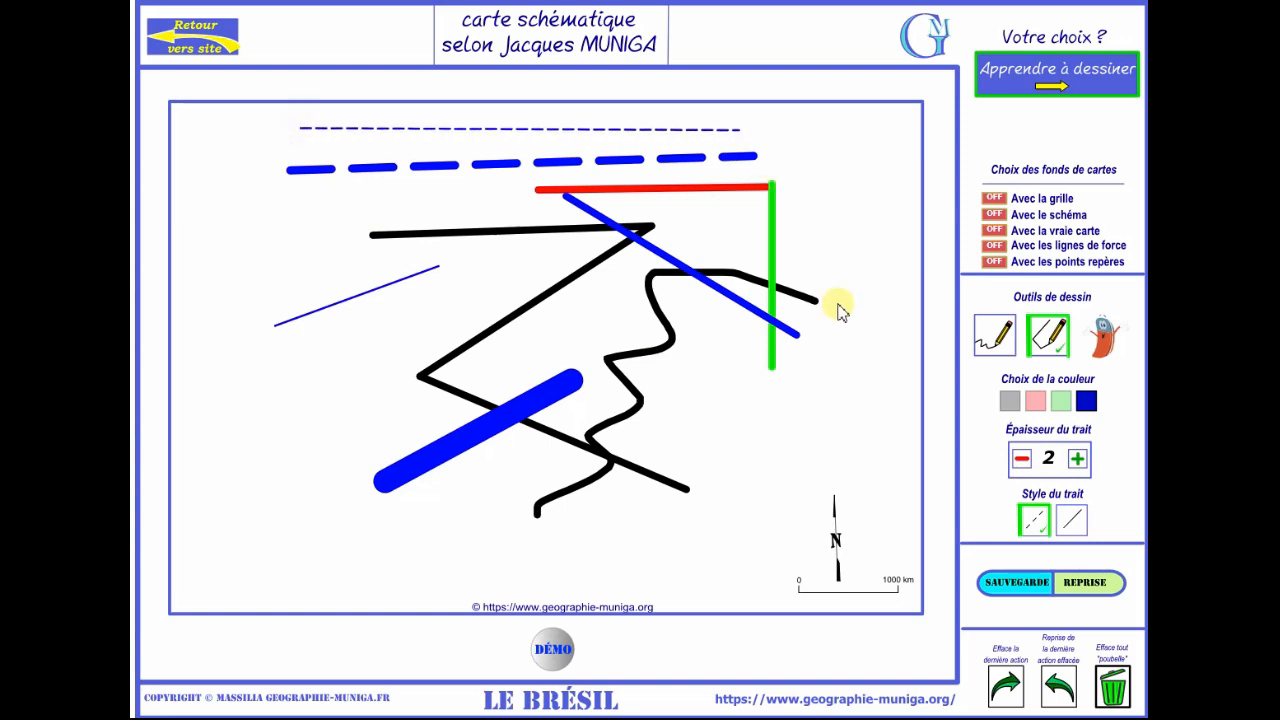
# Draw a solid blue diagonal line of thickness 2 across the freehand zigzag, undo it and restore it.
pyautogui.click(1071, 519)
pyautogui.moveTo(835, 240); pyautogui.dragTo(520, 448)
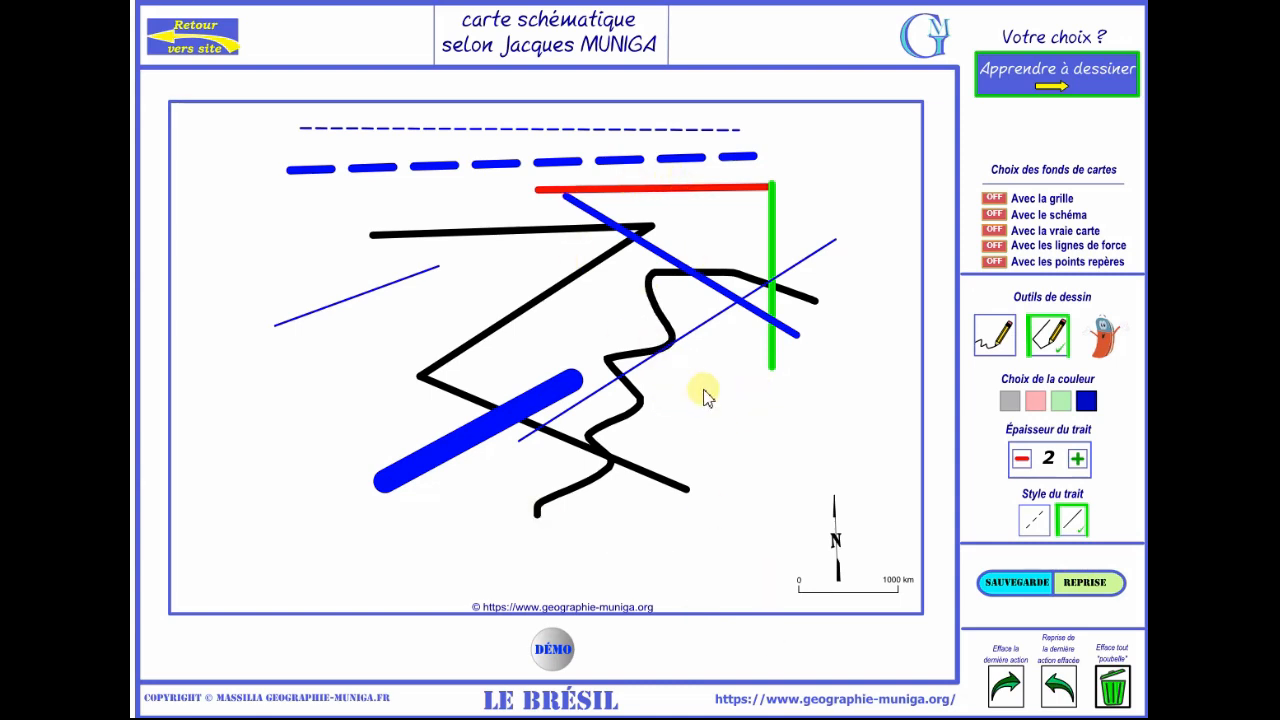
pyautogui.click(1006, 688)
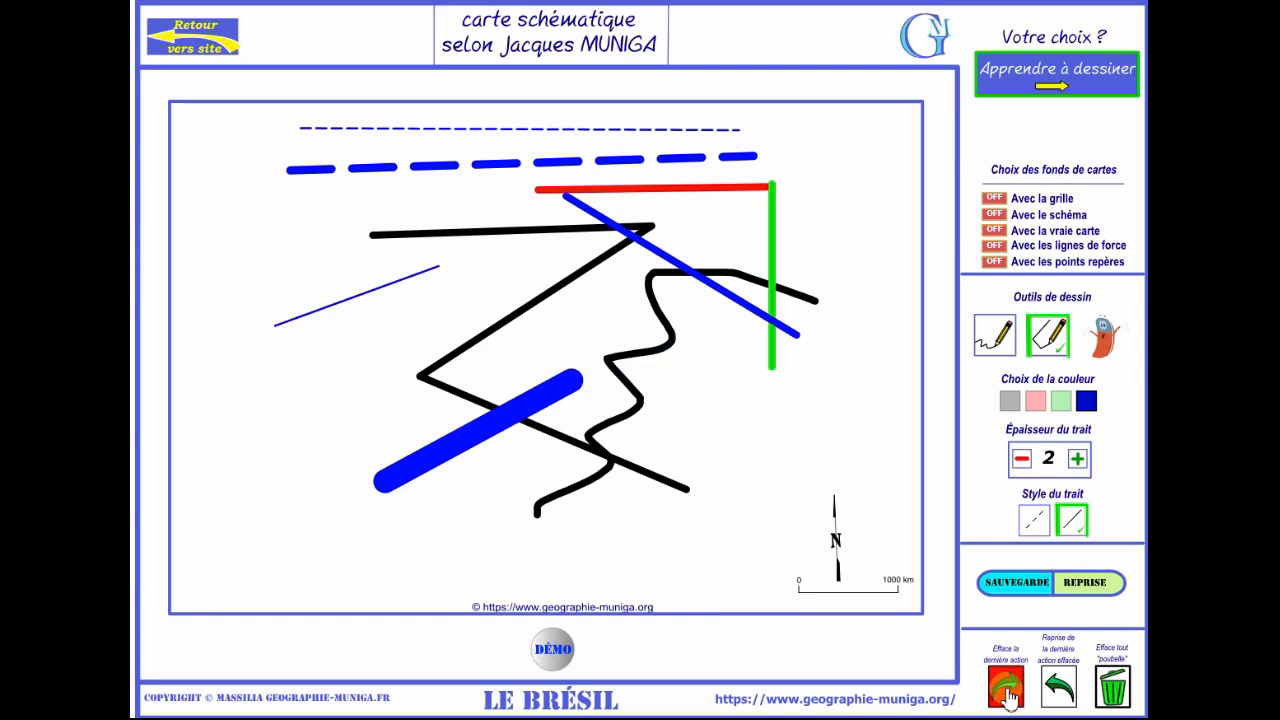
pyautogui.click(1058, 688)
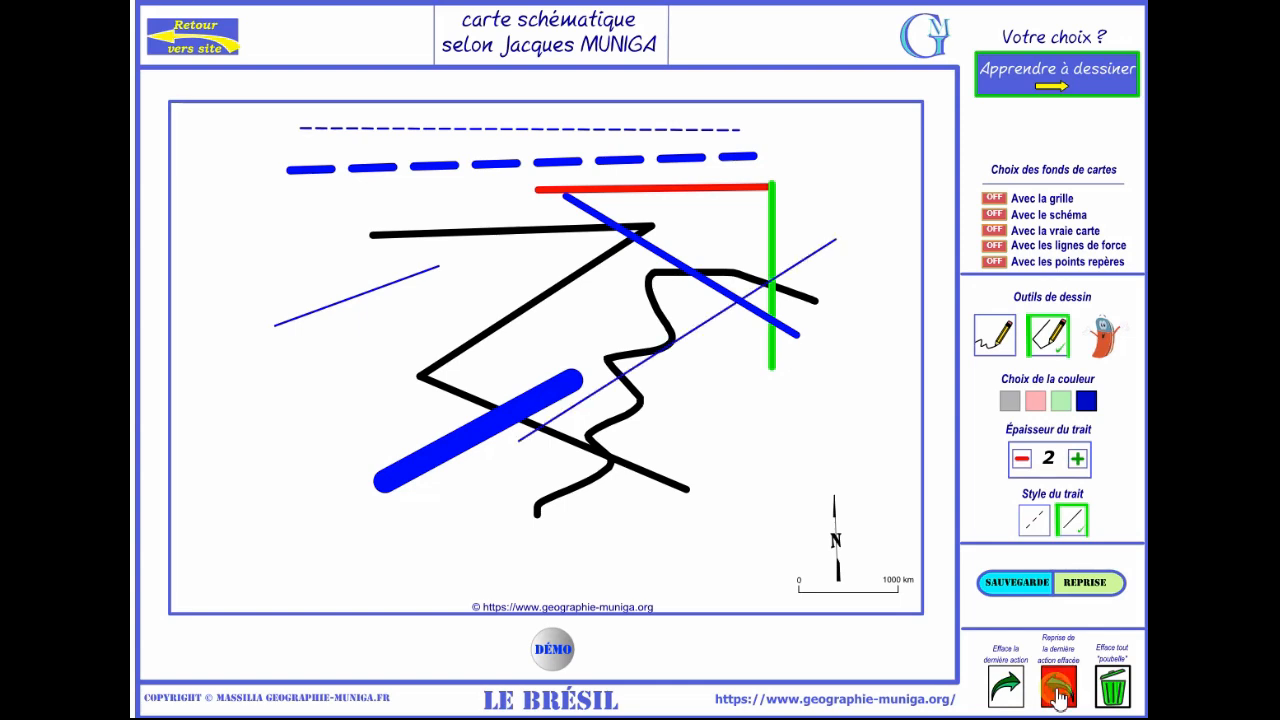
# Undo the latest lines one by one back to the freehand zigzag and the first two straight black segments.
pyautogui.click(1006, 688)
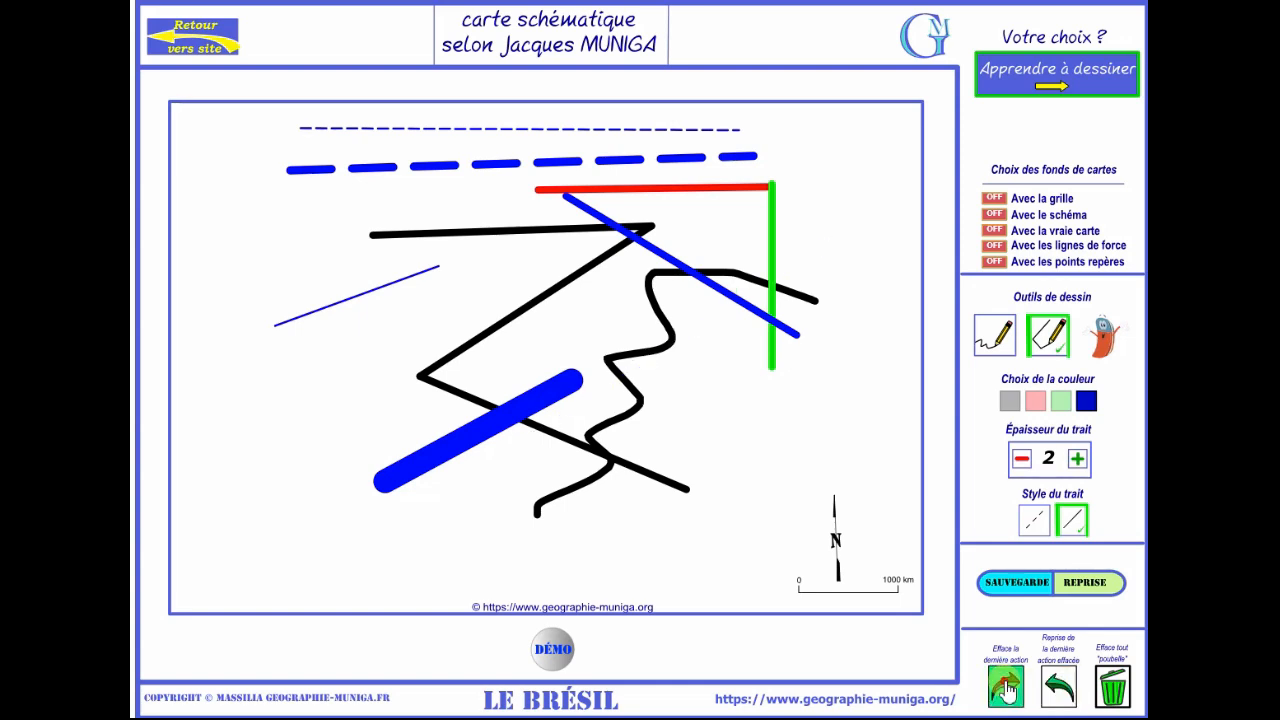
pyautogui.click(1006, 688)
pyautogui.click(1006, 688)
pyautogui.click(1006, 688)
pyautogui.click(1006, 688)
pyautogui.click(1006, 688)
pyautogui.click(1006, 688)
pyautogui.click(1006, 688)
pyautogui.click(1006, 688)
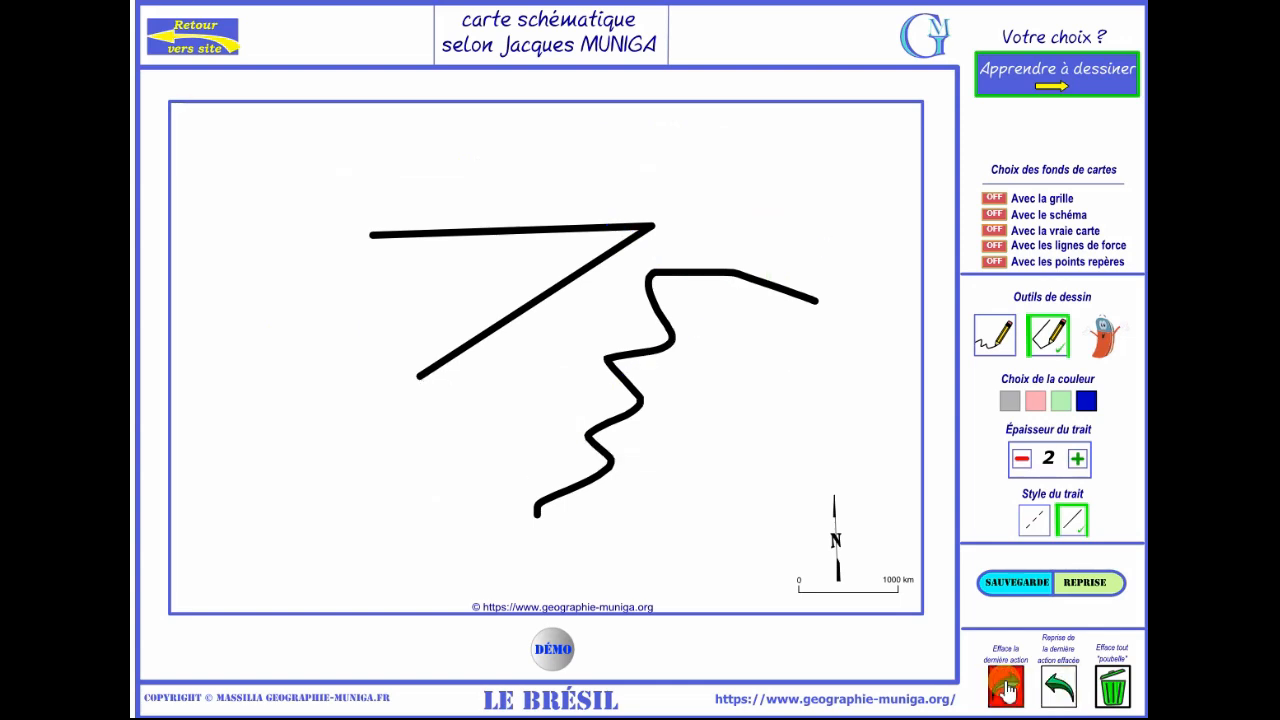
# Redo all the undone lines, up to the solid blue diagonal.
pyautogui.click(1058, 688)
pyautogui.click(1058, 688)
pyautogui.click(1058, 688)
pyautogui.click(1058, 688)
pyautogui.click(1060, 688)
pyautogui.click(1060, 688)
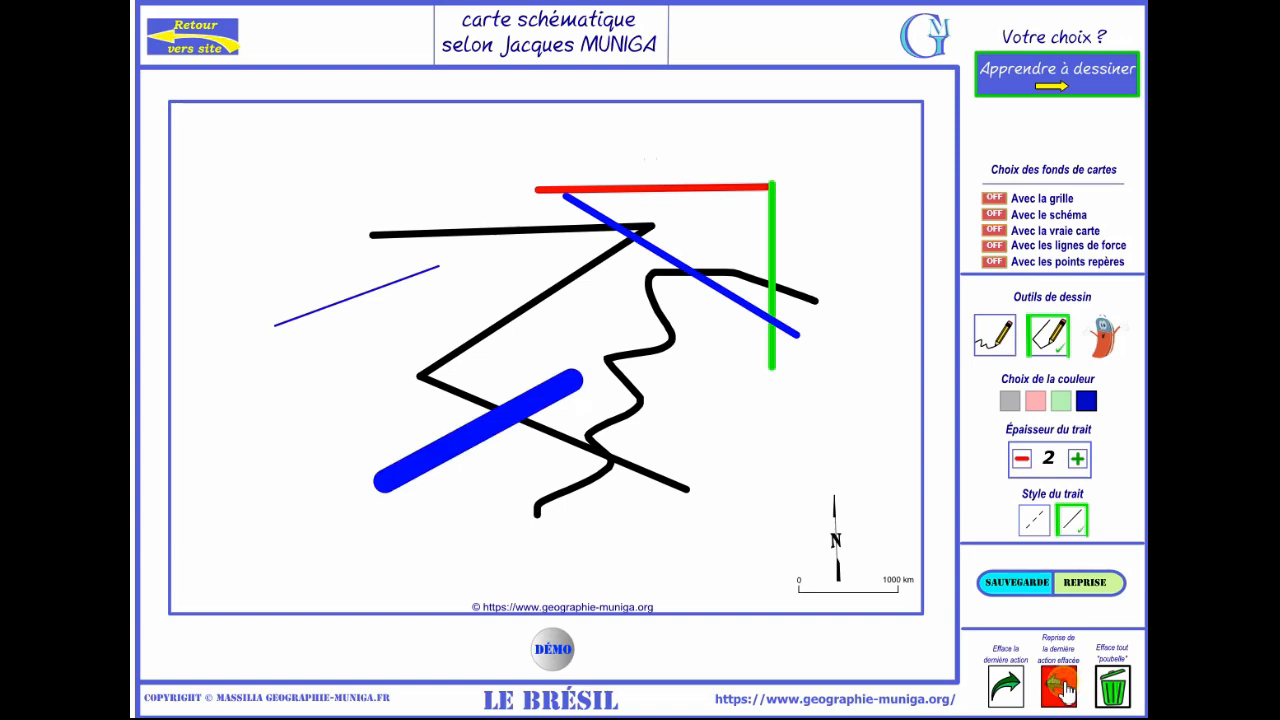
pyautogui.click(1060, 688)
pyautogui.click(1060, 688)
pyautogui.click(1060, 688)
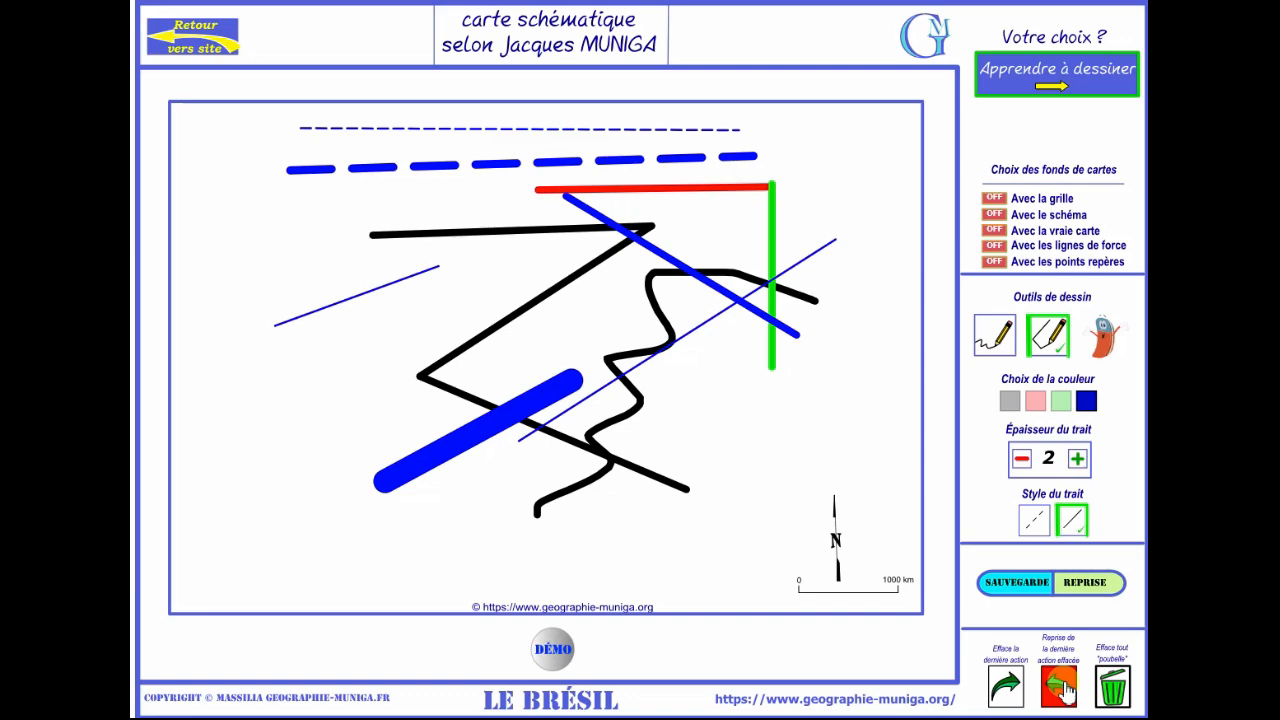
# Take the eraser, increase its thickness and erase the corner where the red and green lines meet.
pyautogui.click(1103, 345)
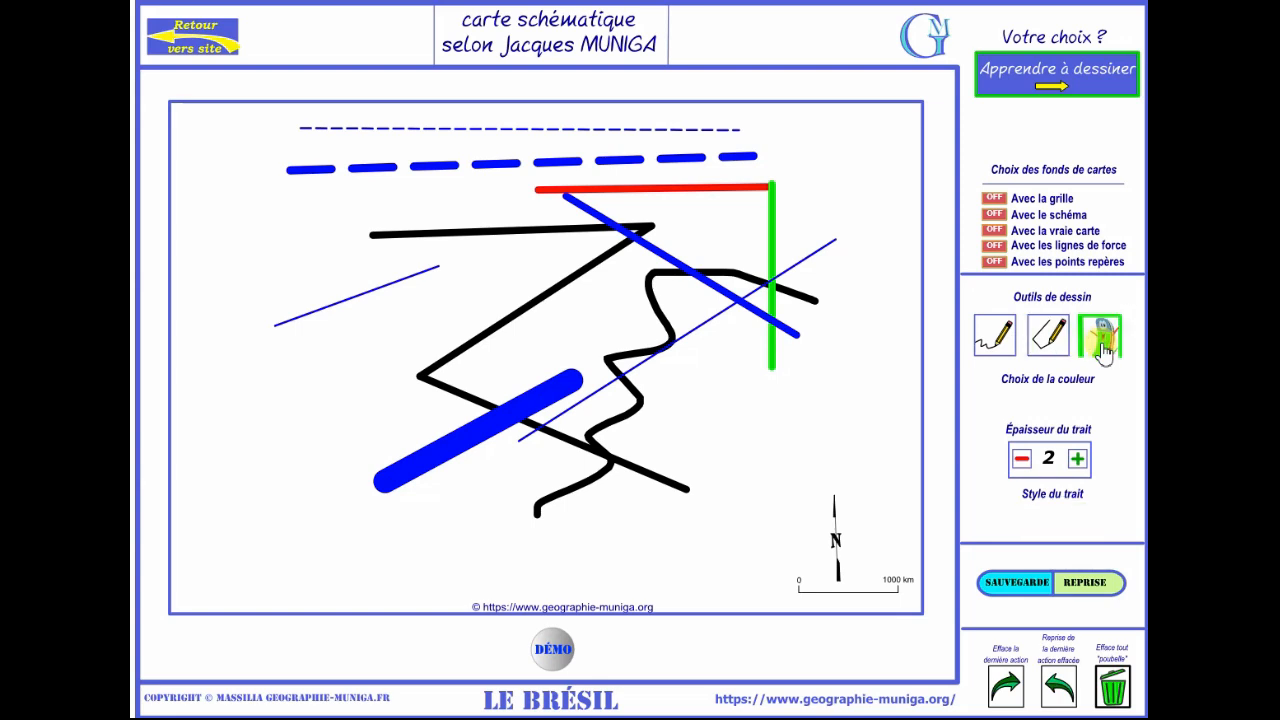
pyautogui.click(1078, 460)
pyautogui.doubleClick(1078, 460)
pyautogui.tripleClick(1078, 460)
pyautogui.tripleClick(1078, 460)
pyautogui.doubleClick(1078, 460)
pyautogui.moveTo(717, 188)
pyautogui.mouseDown()
pyautogui.moveTo(778, 188)
pyautogui.moveTo(766, 271)
pyautogui.moveTo(771, 217)
pyautogui.mouseUp()
# Reduce the eraser thickness to 2 and erase a small spot where the black zigzag crosses the straight black segment.
pyautogui.tripleClick(1022, 459)
pyautogui.doubleClick(1022, 459)
pyautogui.click(1021, 458)
pyautogui.click(1021, 458)
pyautogui.click(1021, 458)
pyautogui.click(1021, 458)
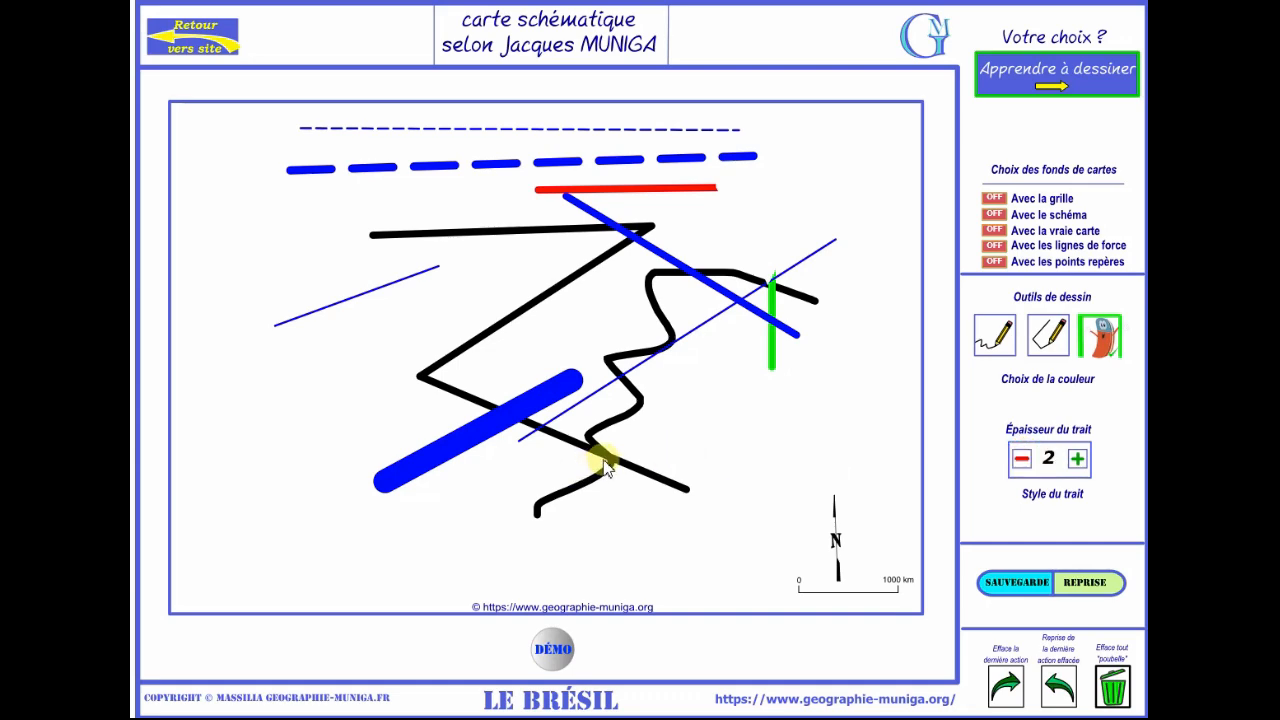
pyautogui.moveTo(603, 450)
pyautogui.mouseDown()
pyautogui.moveTo(594, 443)
pyautogui.moveTo(605, 452)
pyautogui.mouseUp()
# Clear the whole drawing and turn on the grid and the schematic outline as backgrounds.
pyautogui.click(1114, 690)
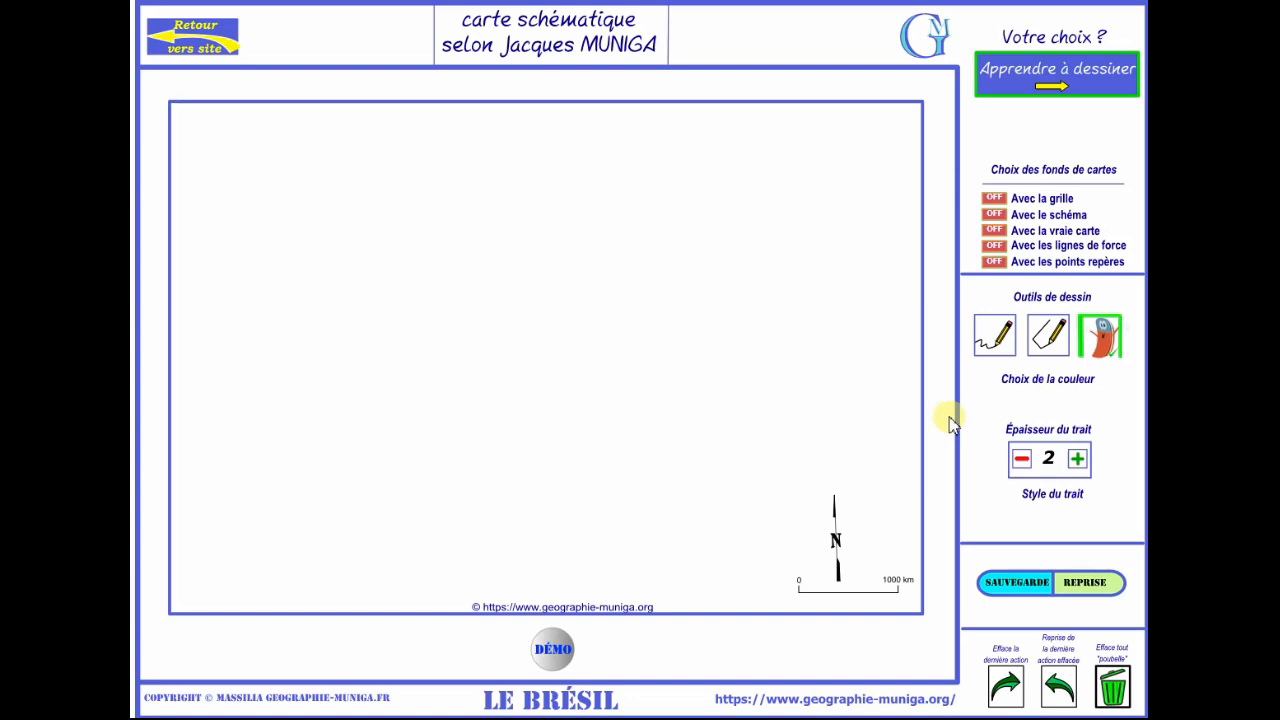
pyautogui.click(995, 198)
pyautogui.click(995, 214)
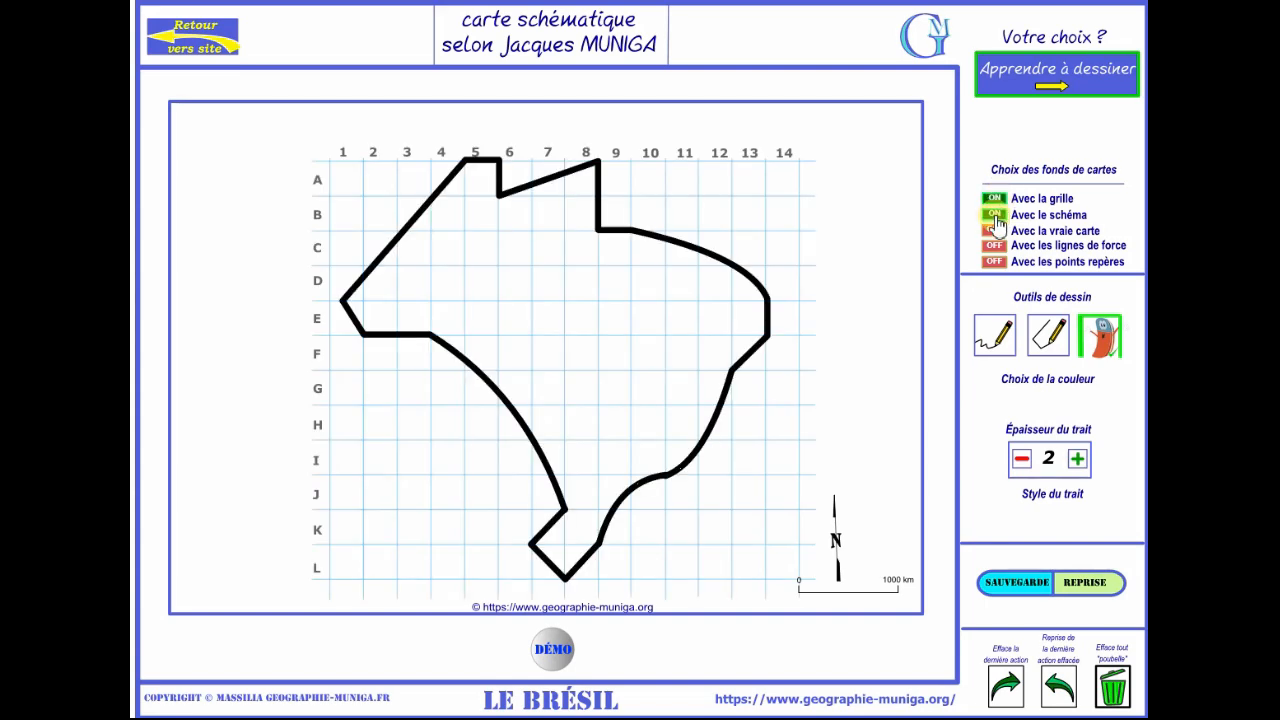
# Trace the sloping northern edge of the outline with a blue straight line of thickness 2, from its northeastern tip to the notch.
pyautogui.click(1047, 340)
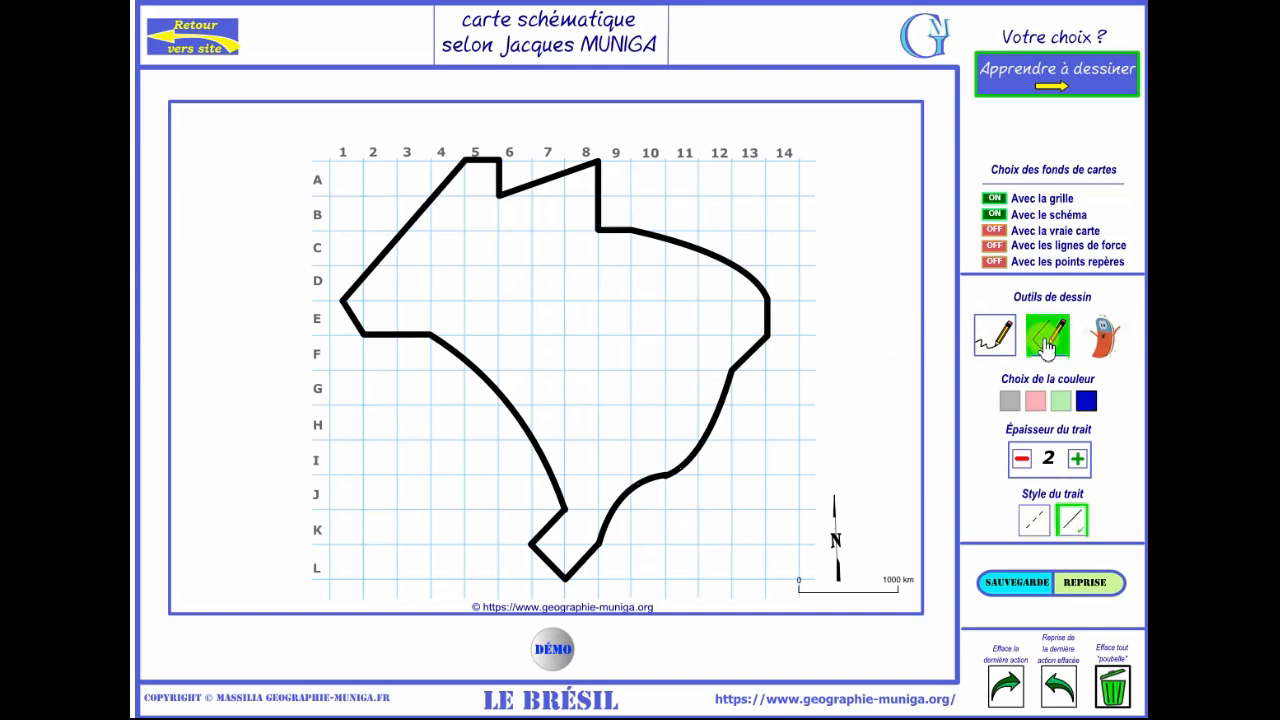
pyautogui.click(602, 184)
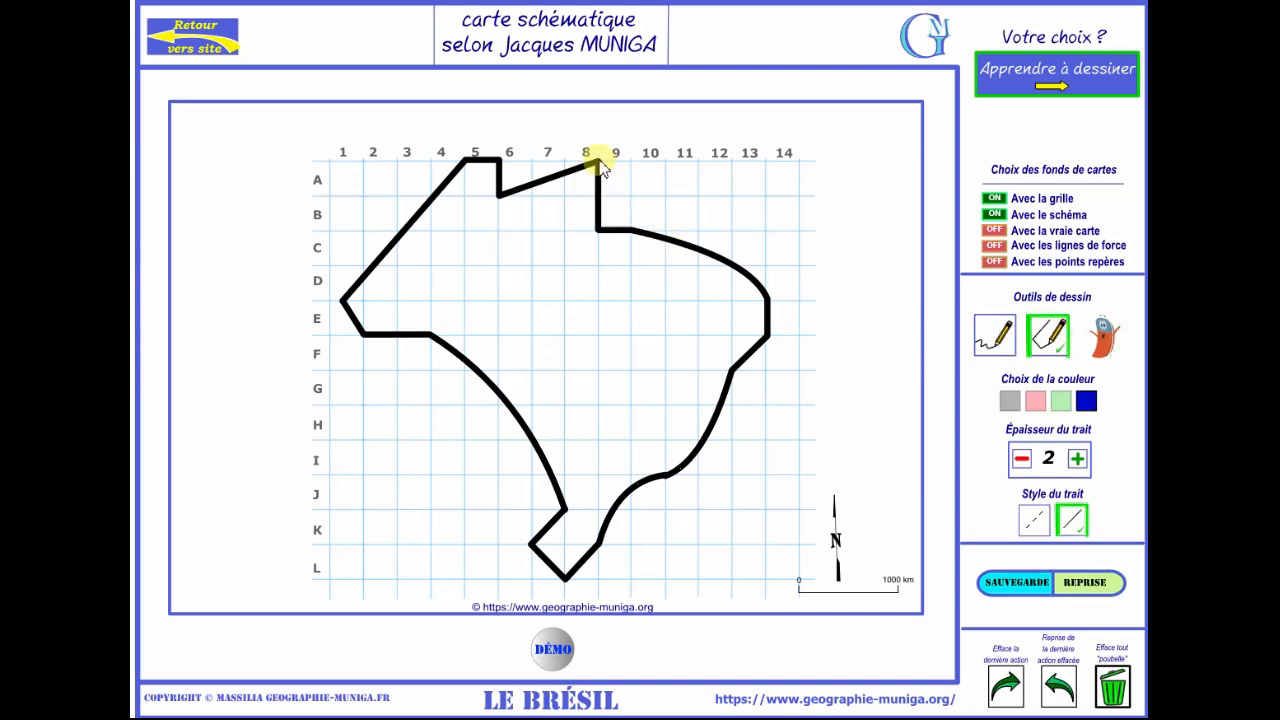
pyautogui.moveTo(597, 167); pyautogui.dragTo(508, 201)
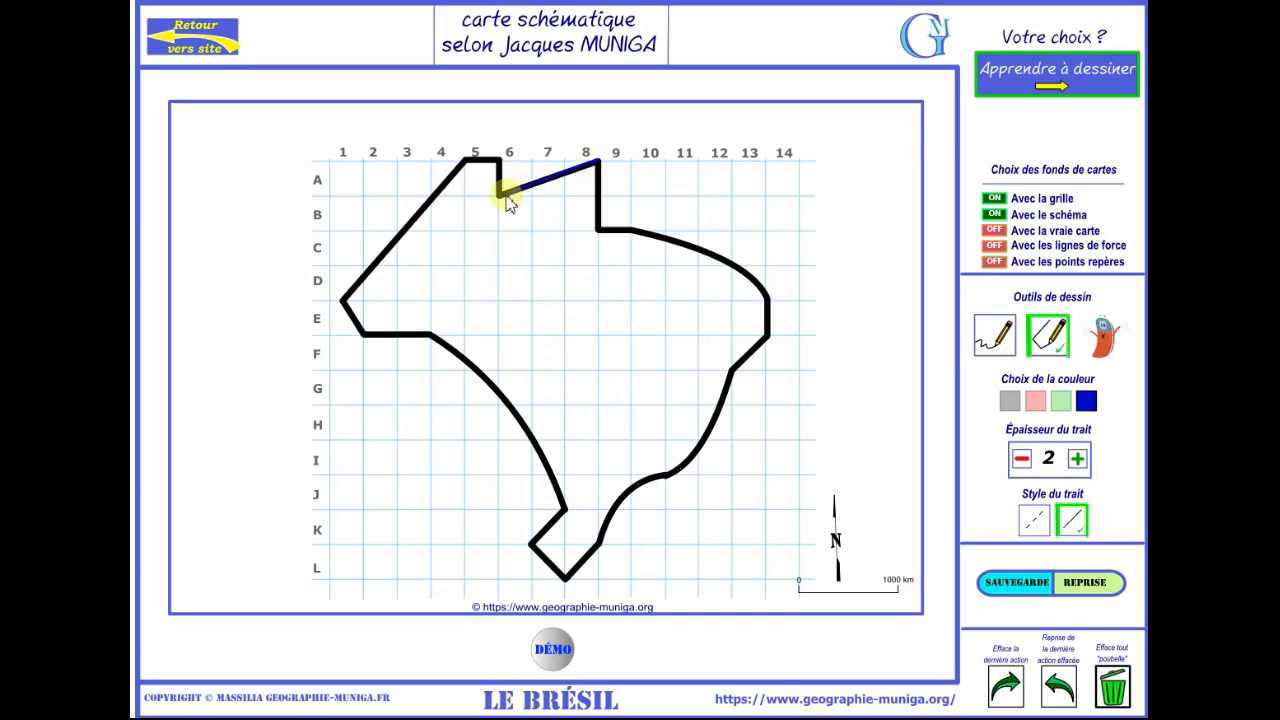
pyautogui.moveTo(508, 201); pyautogui.dragTo(500, 195)
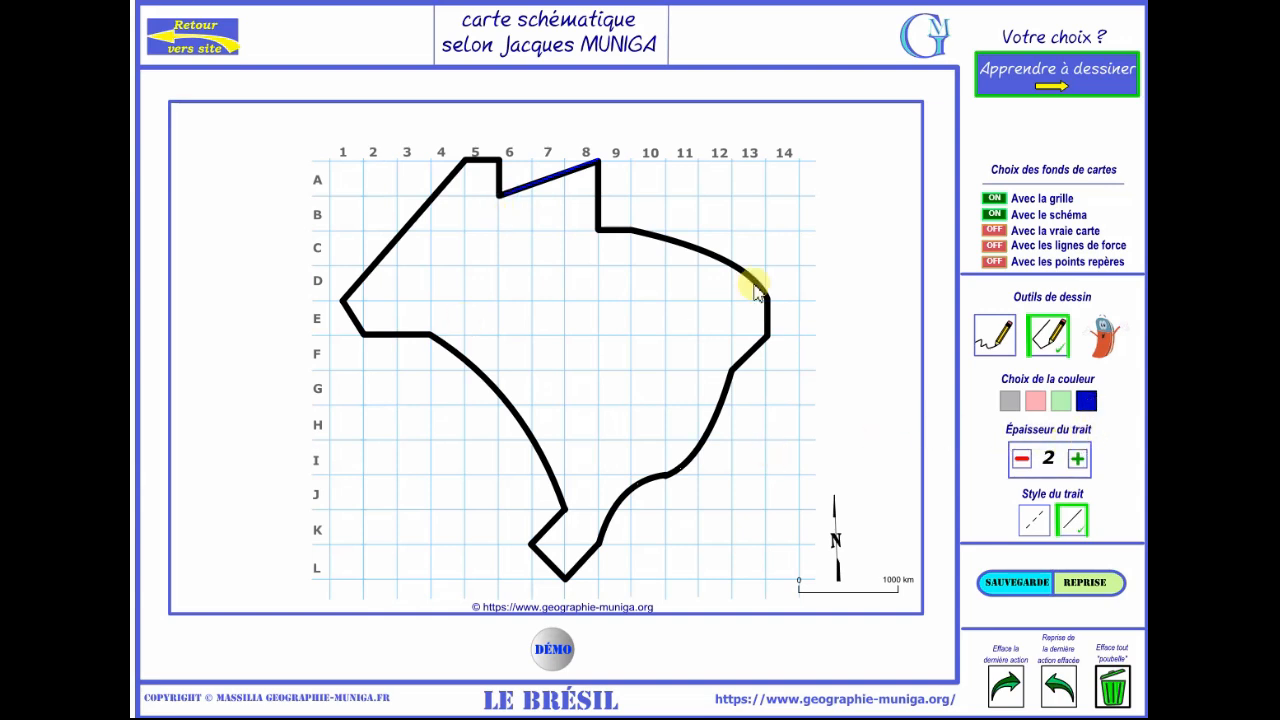
# Undo the blue line and trace the outline with red straight lines of thickness 9, from the northern tip westward to the row E edge's eastern end.
pyautogui.click(1077, 458)
pyautogui.click(1077, 458)
pyautogui.click(1077, 458)
pyautogui.click(1077, 458)
pyautogui.click(1077, 458)
pyautogui.click(1077, 458)
pyautogui.click(1077, 458)
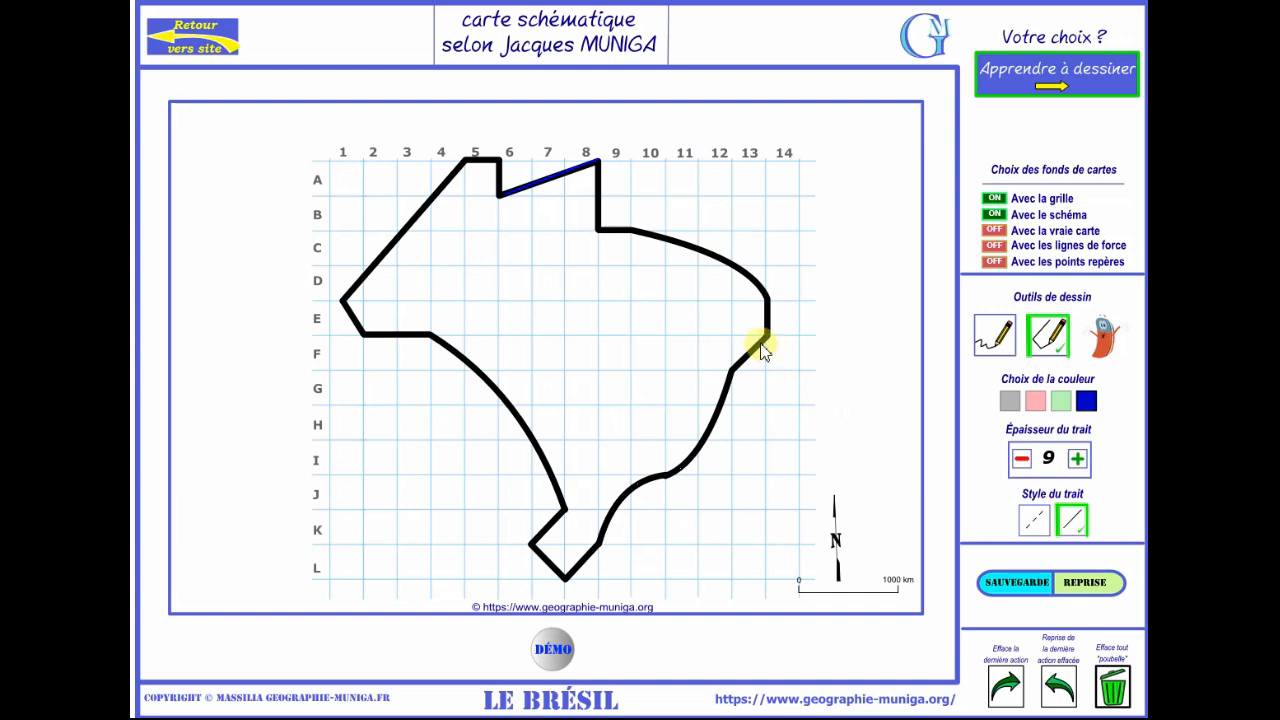
pyautogui.click(1035, 401)
pyautogui.click(1012, 694)
pyautogui.moveTo(597, 161)
pyautogui.mouseDown()
pyautogui.moveTo(503, 199)
pyautogui.moveTo(499, 160)
pyautogui.moveTo(474, 157)
pyautogui.moveTo(427, 219)
pyautogui.moveTo(360, 266)
pyautogui.moveTo(343, 292)
pyautogui.moveTo(360, 329)
pyautogui.moveTo(426, 331)
pyautogui.mouseUp()
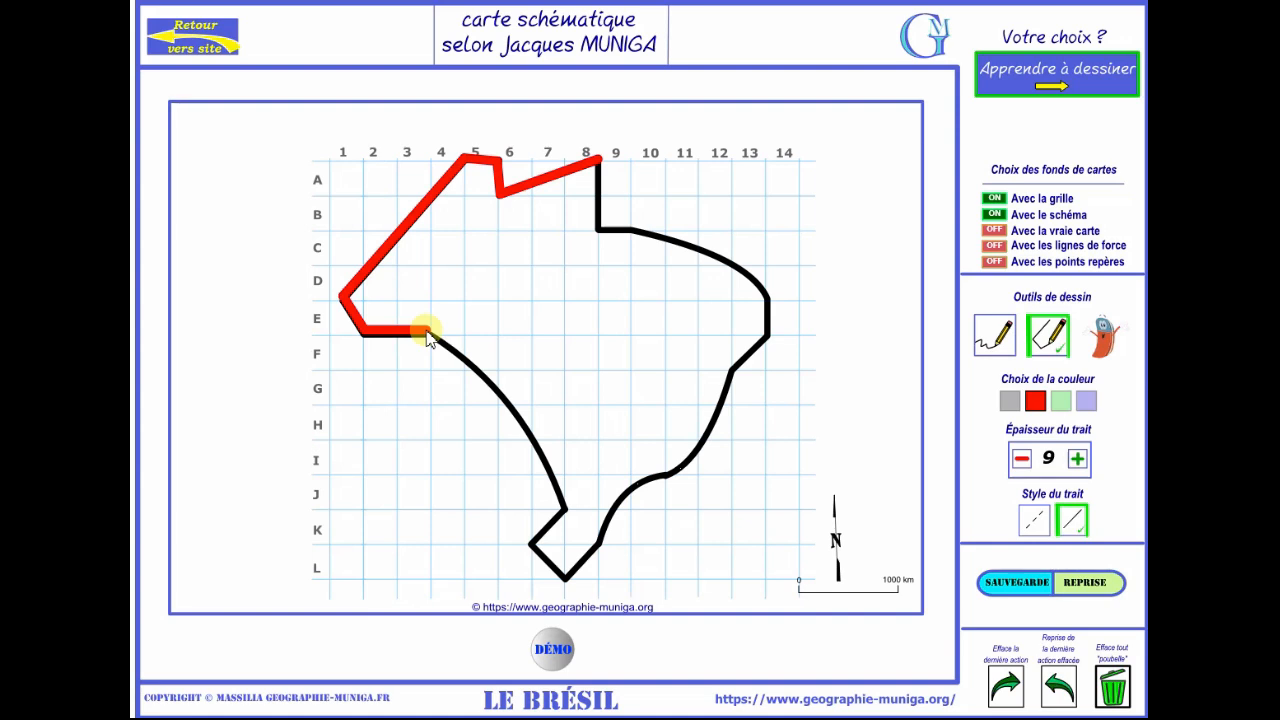
# Hide the schematic outline and show the force lines, the reference points and the real map as backgrounds.
pyautogui.click(988, 585)
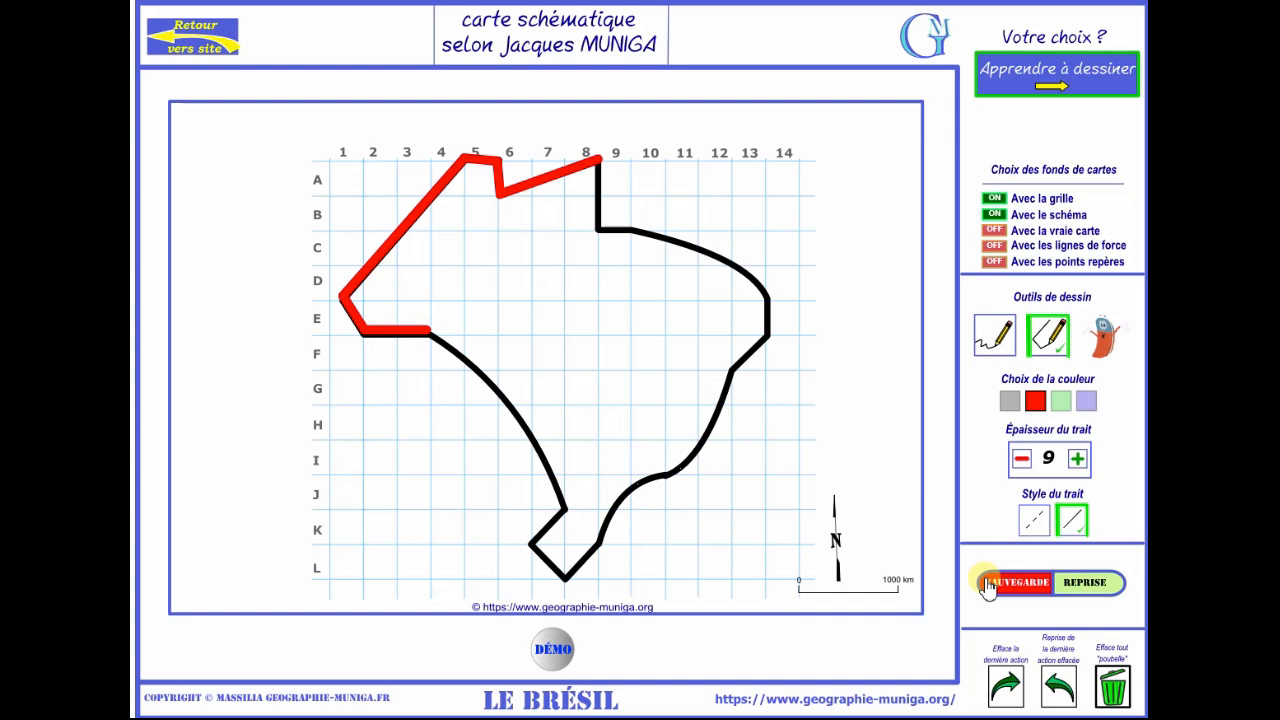
pyautogui.click(994, 214)
pyautogui.click(995, 246)
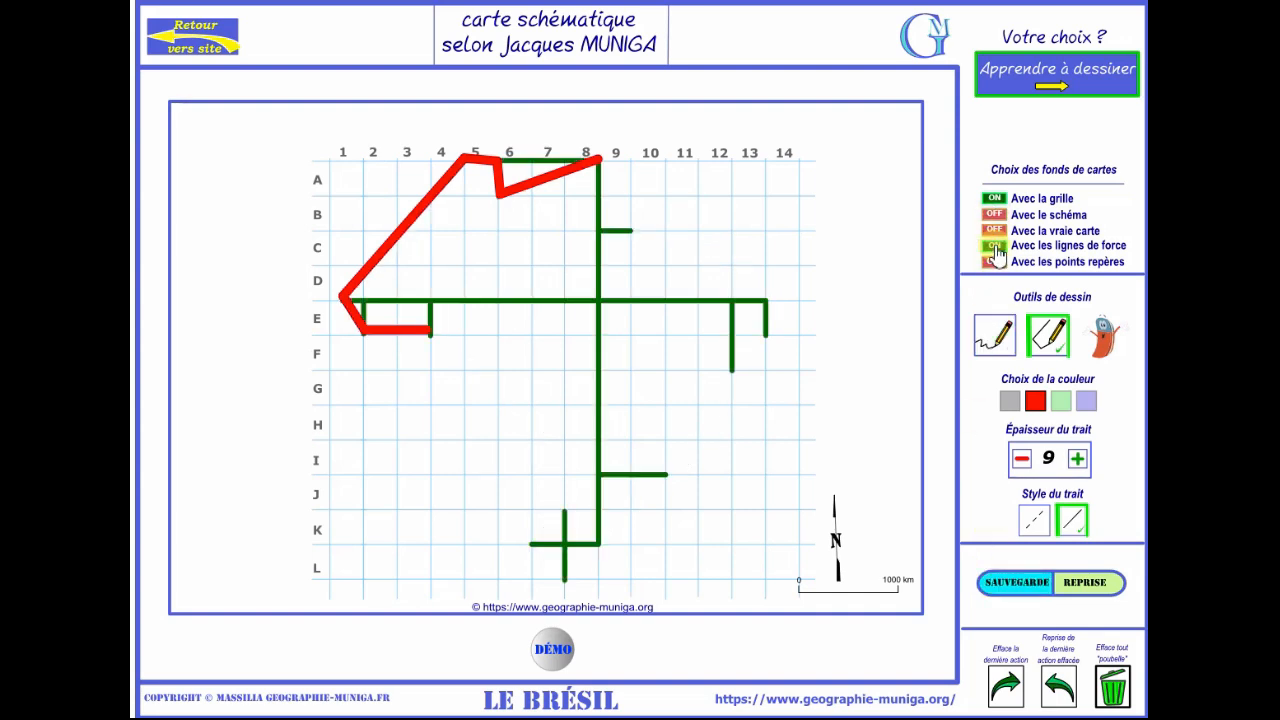
pyautogui.click(1000, 262)
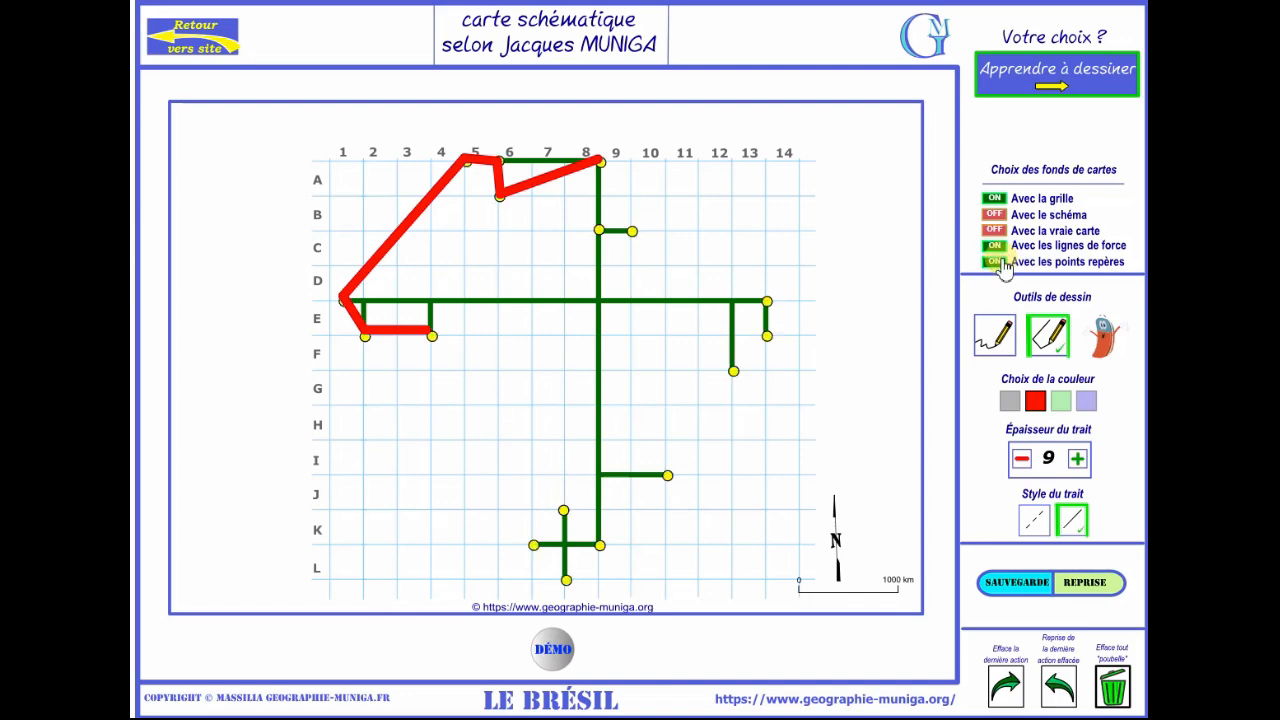
pyautogui.click(997, 231)
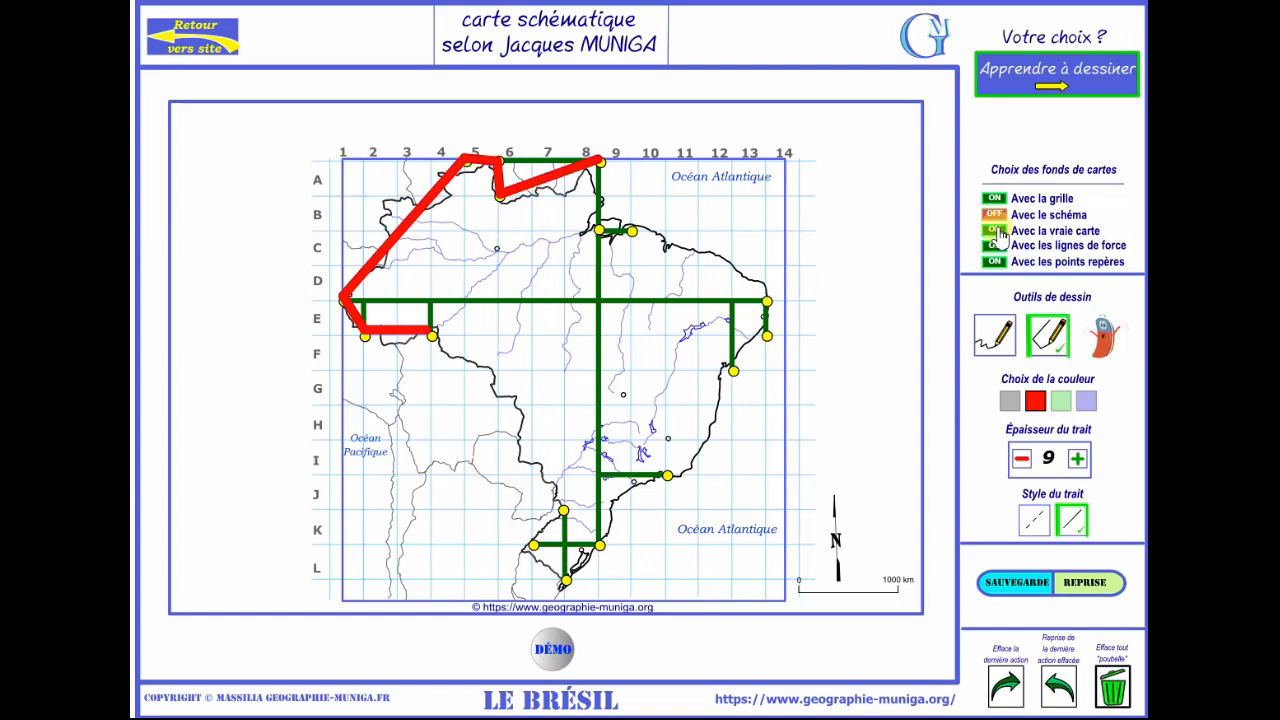
# Show the schematic outline again and trace the three straight edges of Brazil's southern tip in blue.
pyautogui.click(1086, 401)
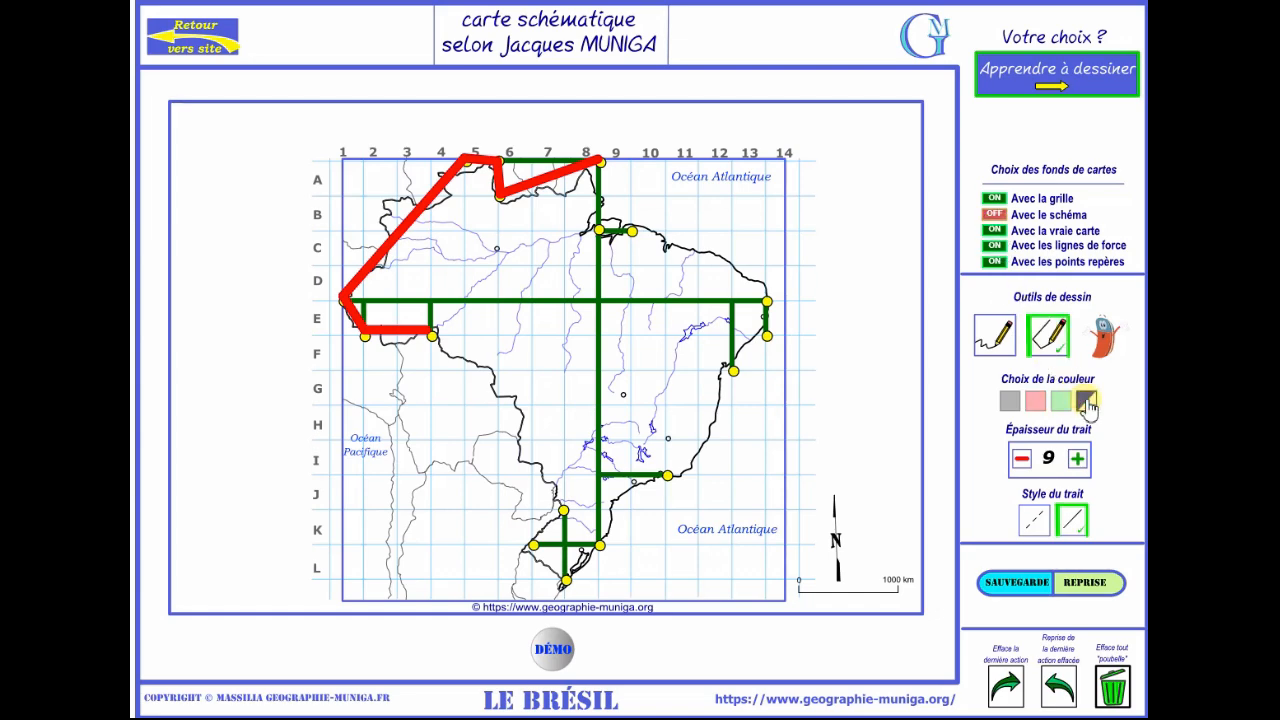
pyautogui.click(996, 215)
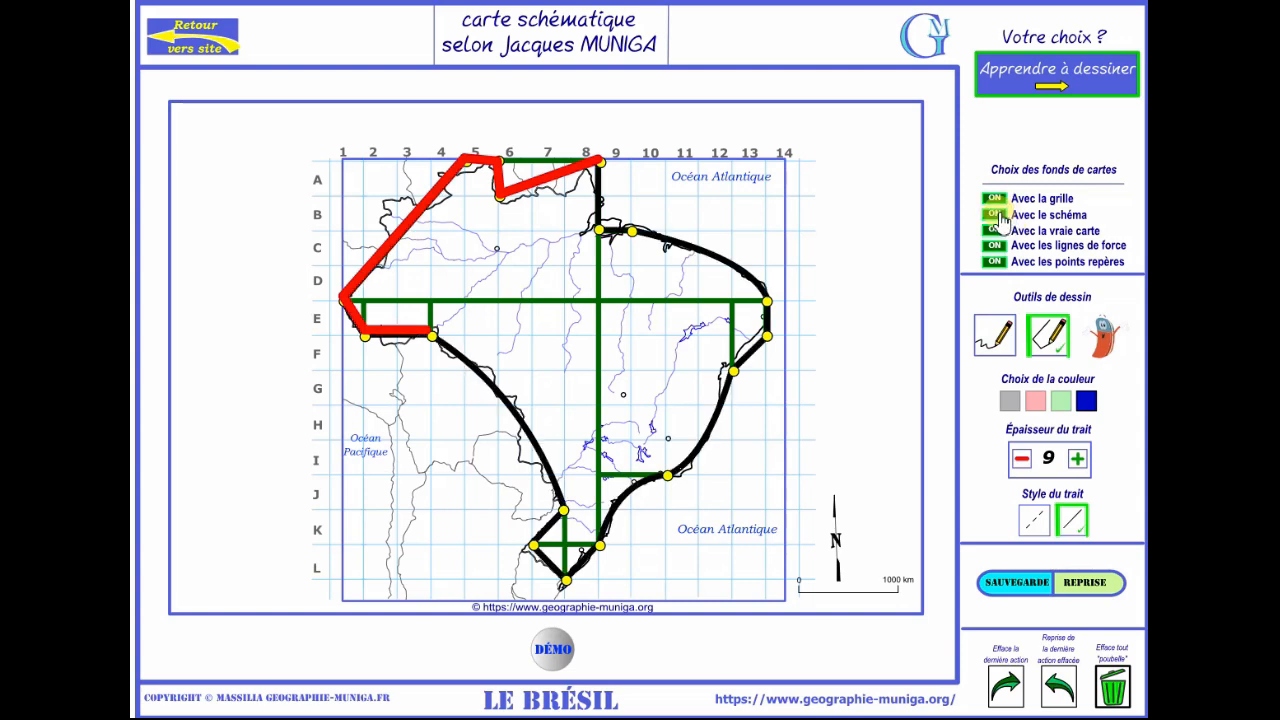
pyautogui.moveTo(562, 510)
pyautogui.mouseDown()
pyautogui.moveTo(530, 543)
pyautogui.moveTo(567, 585)
pyautogui.moveTo(598, 545)
pyautogui.mouseUp()
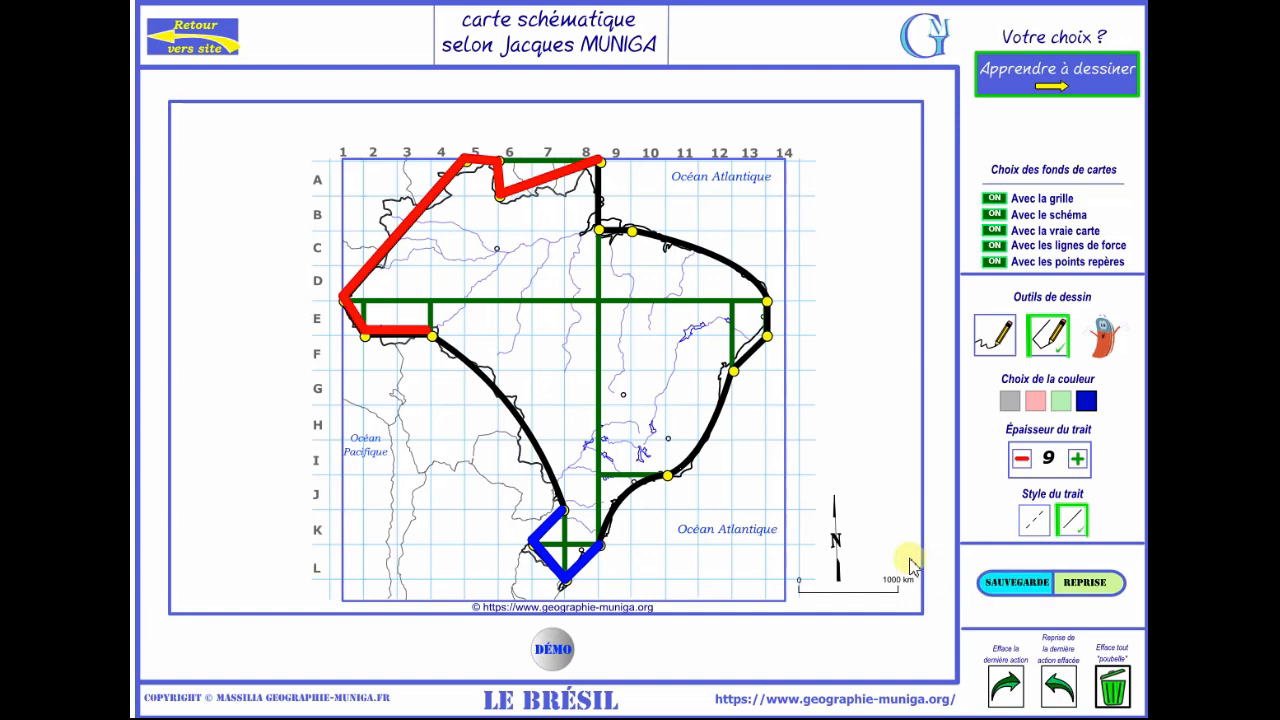
# Save the drawing as DessinBRESIL.json in the Téléchargements folder.
pyautogui.click(1025, 591)
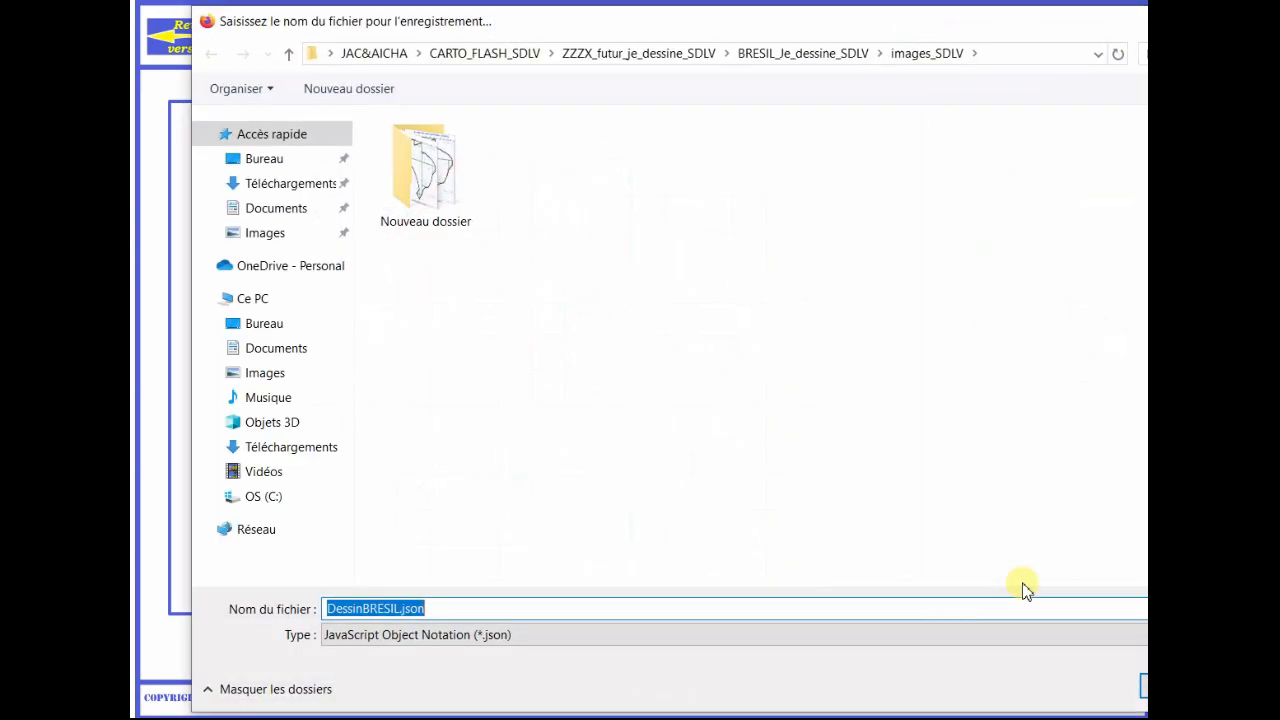
pyautogui.click(265, 183)
pyautogui.click(440, 605)
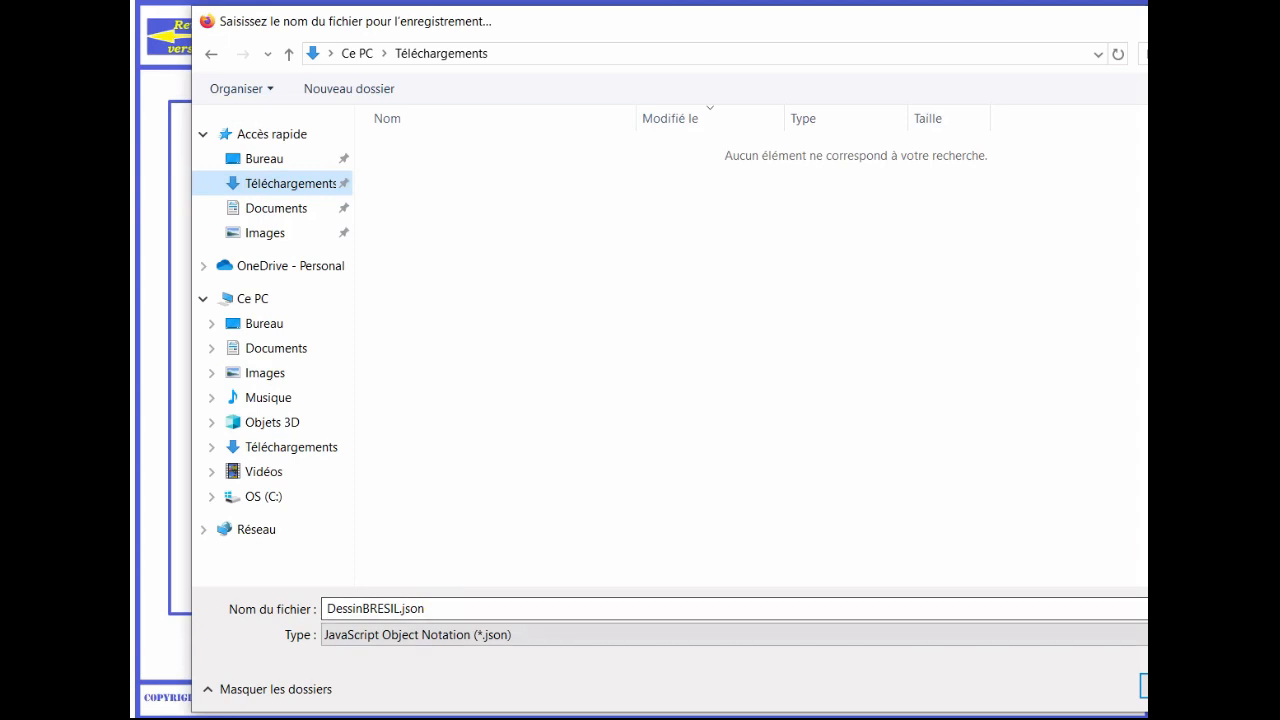
pyautogui.press('Return')
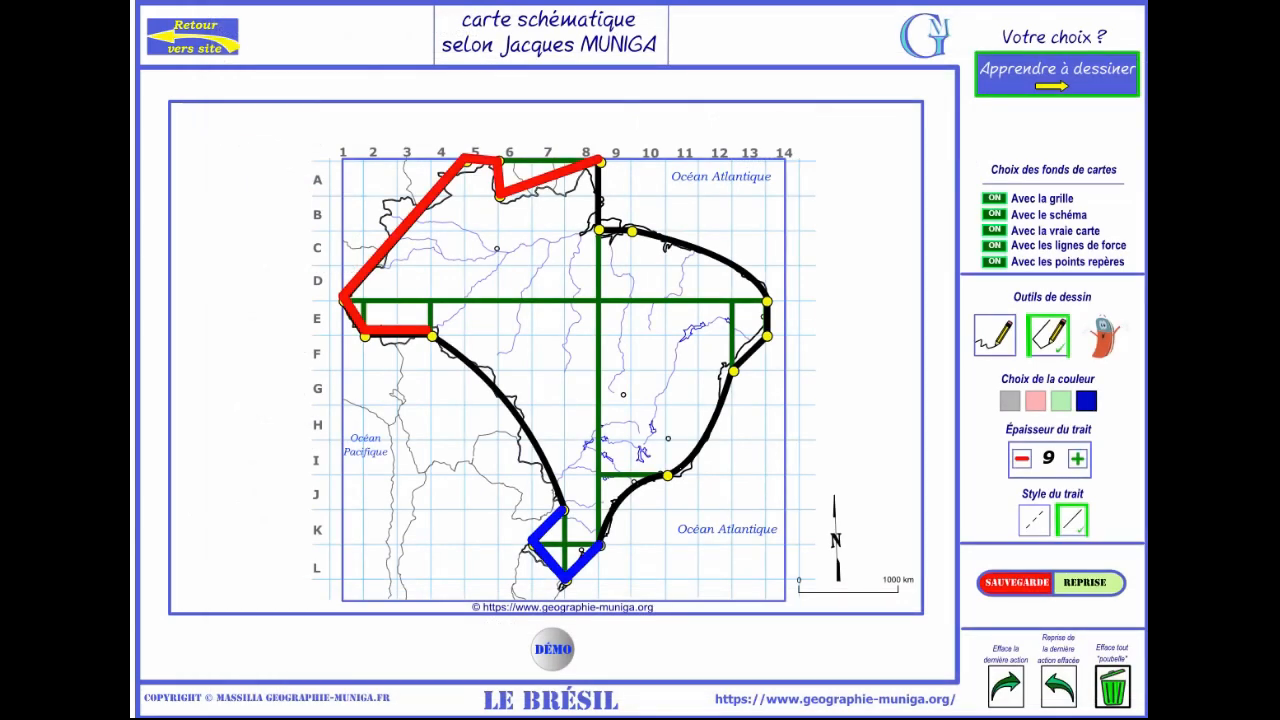
# Clear the whole drawing and turn off all five map backgrounds.
pyautogui.click(1113, 688)
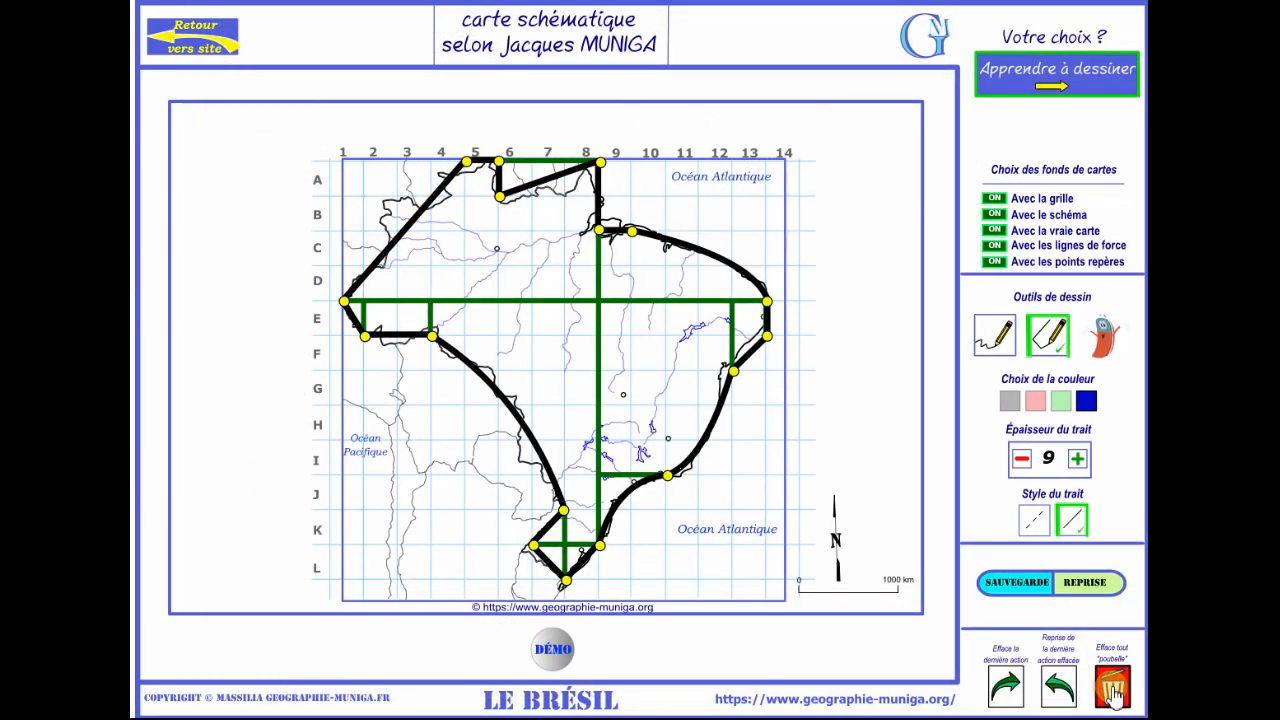
pyautogui.click(995, 200)
pyautogui.click(994, 214)
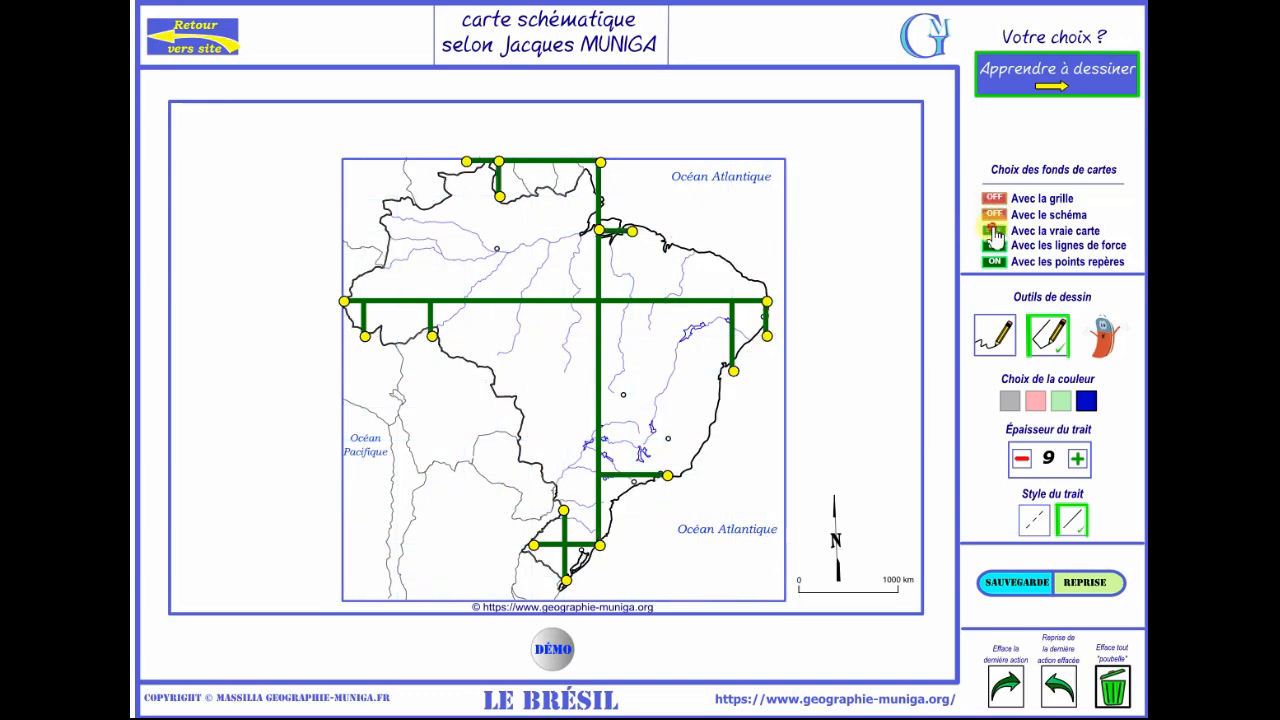
pyautogui.click(994, 231)
pyautogui.click(994, 245)
pyautogui.click(994, 261)
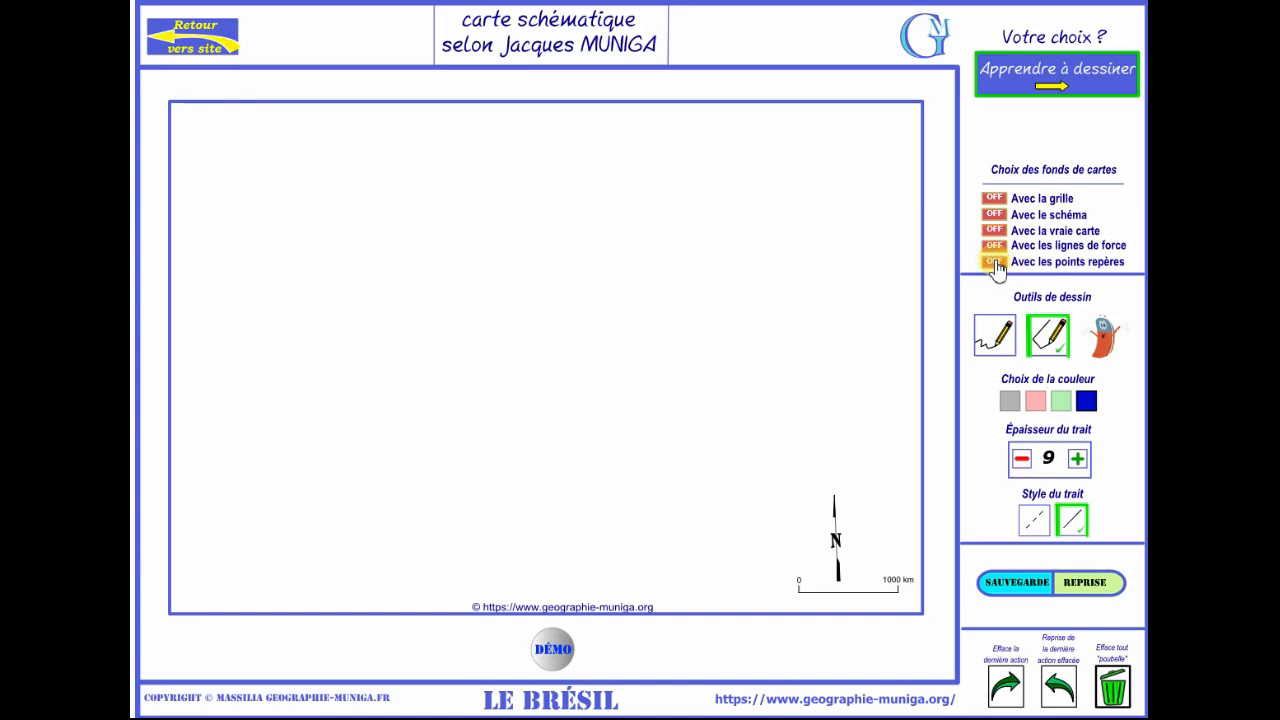
# Load the saved drawing DessinBRESIL.json from the Téléchargements folder and show the grid and the schematic outline behind it.
pyautogui.click(1092, 590)
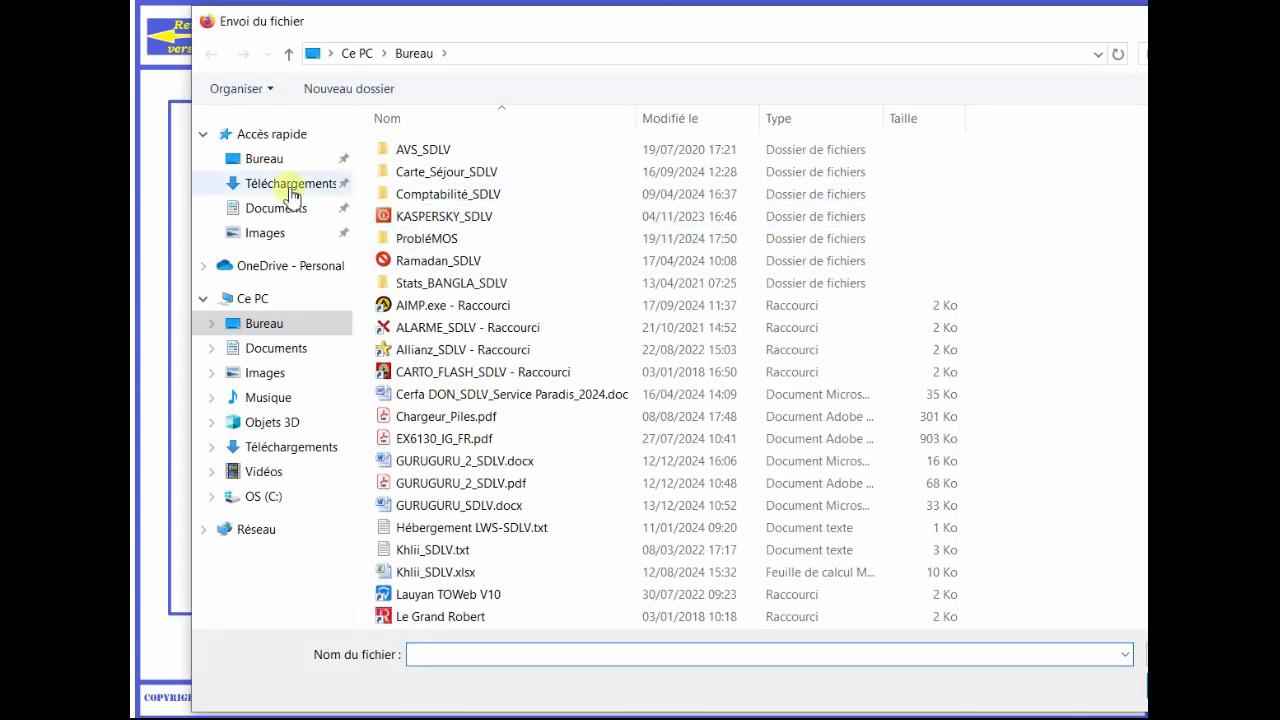
pyautogui.click(292, 186)
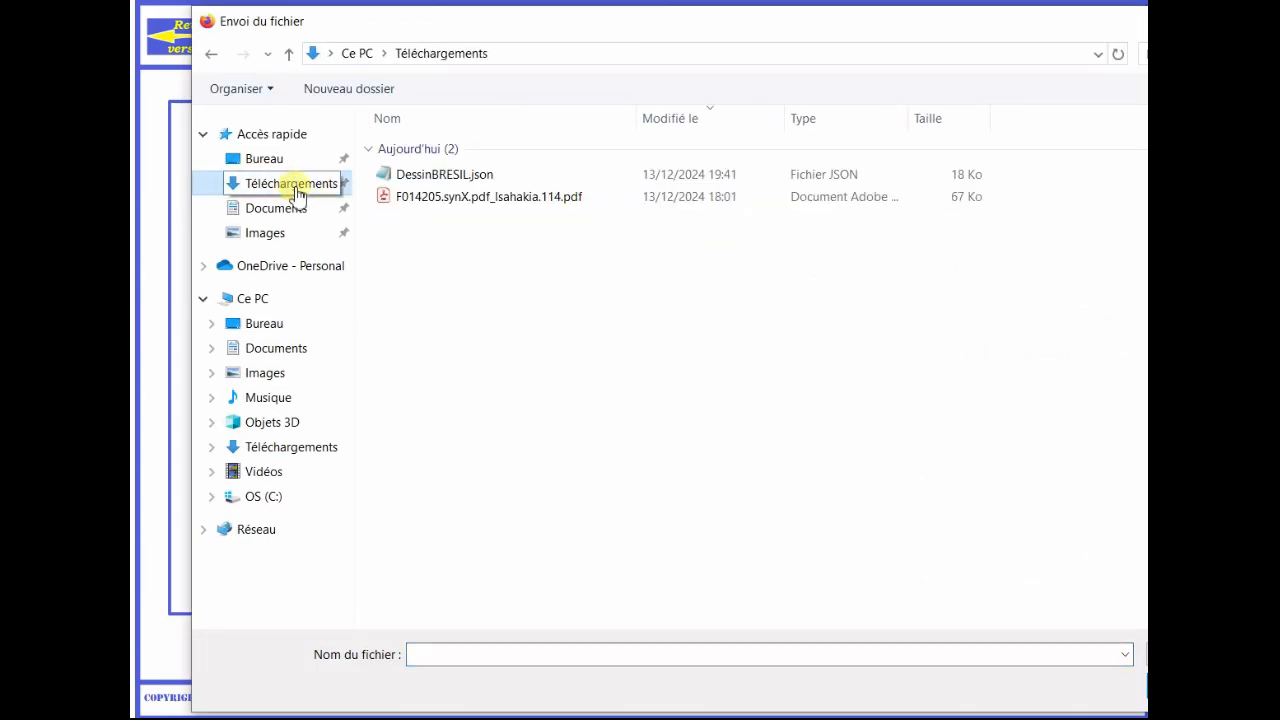
pyautogui.click(448, 176)
pyautogui.doubleClick(448, 176)
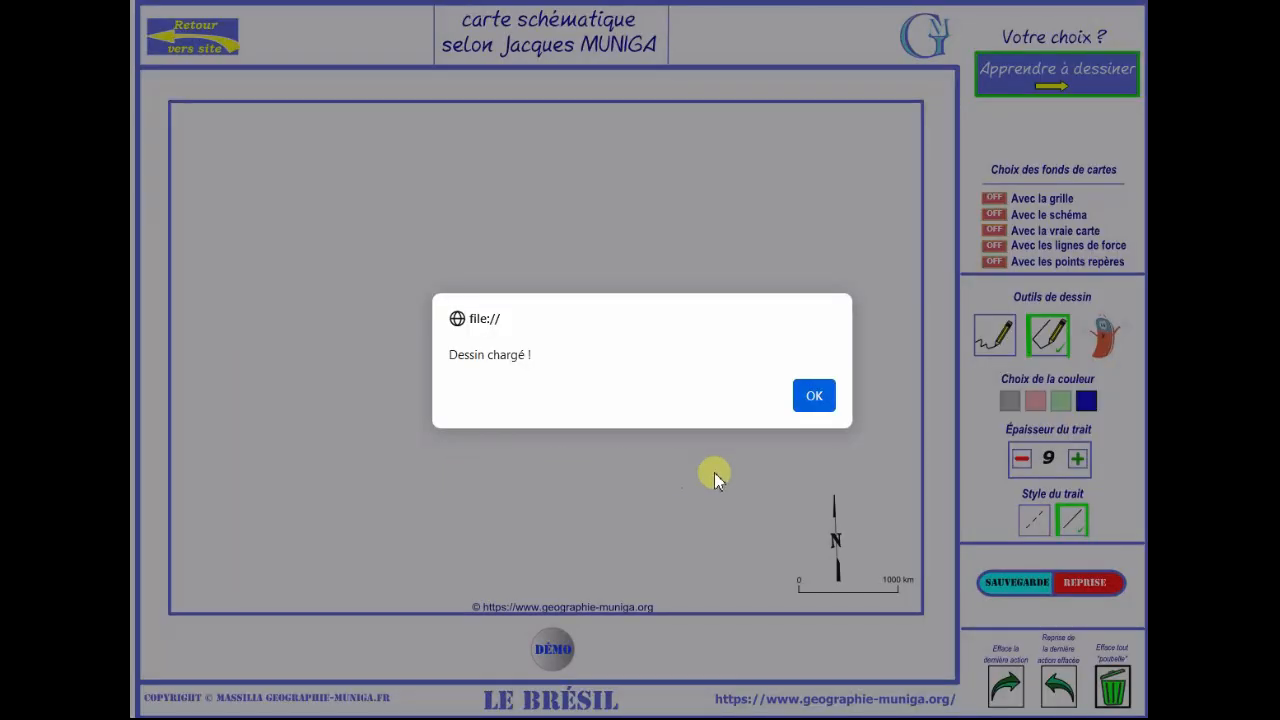
pyautogui.click(808, 397)
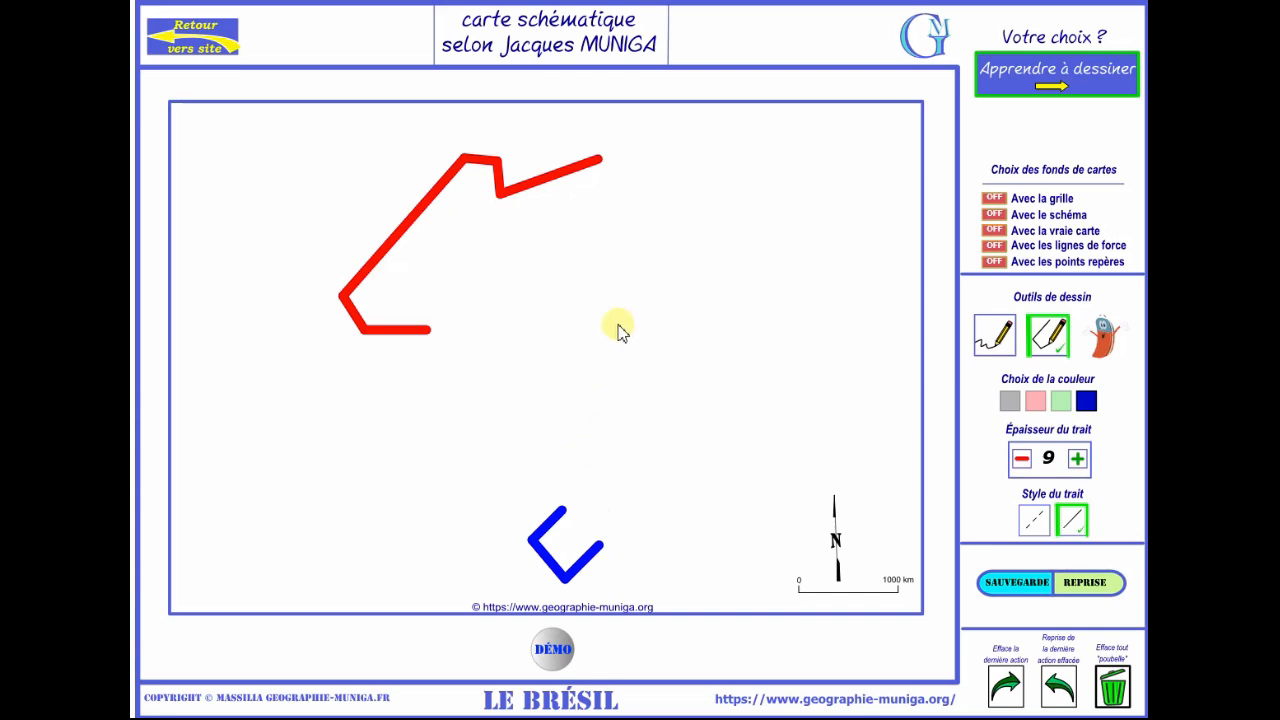
pyautogui.click(993, 199)
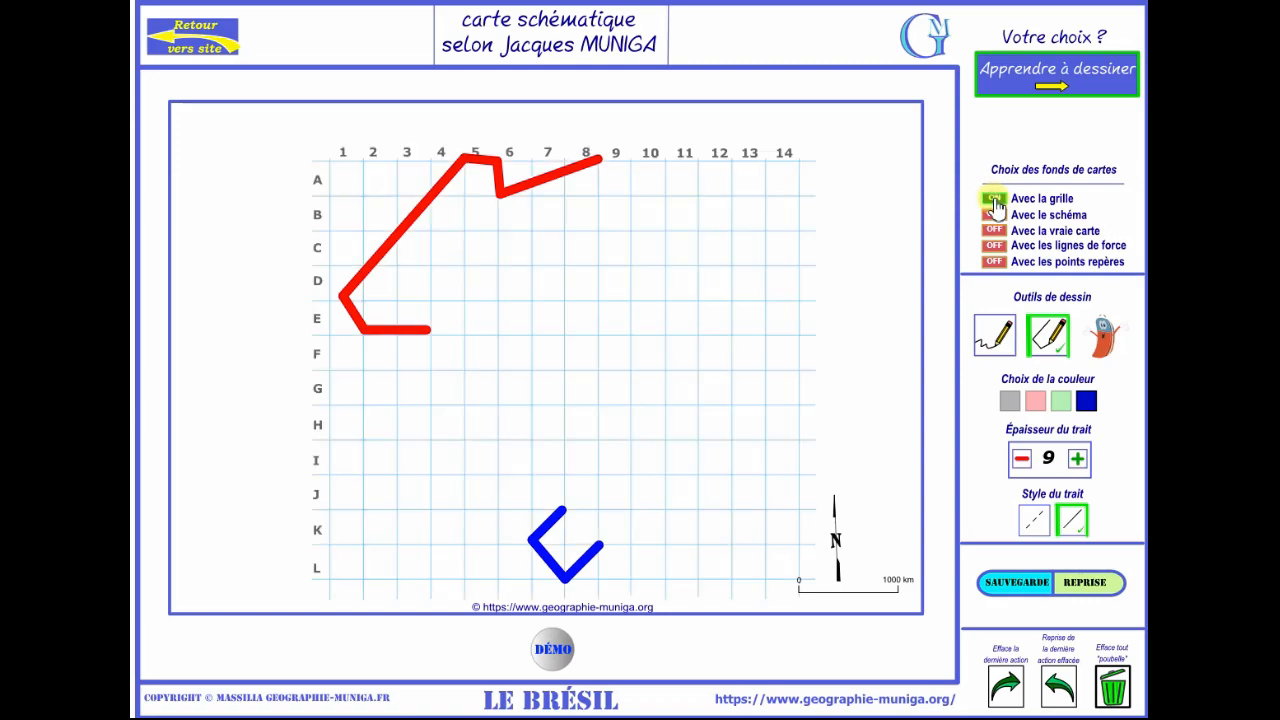
pyautogui.click(993, 215)
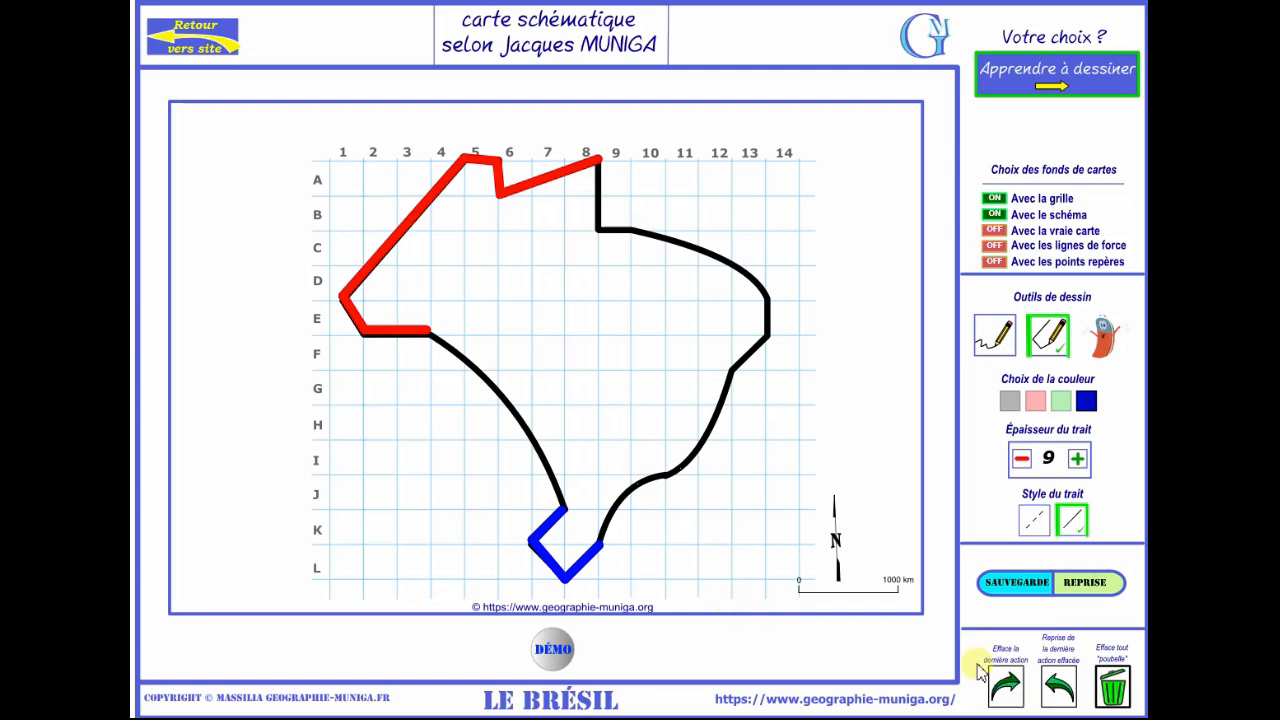
# Undo the three blue segments at the southern tip one after another and restore all three.
pyautogui.click(1010, 690)
pyautogui.click(1010, 690)
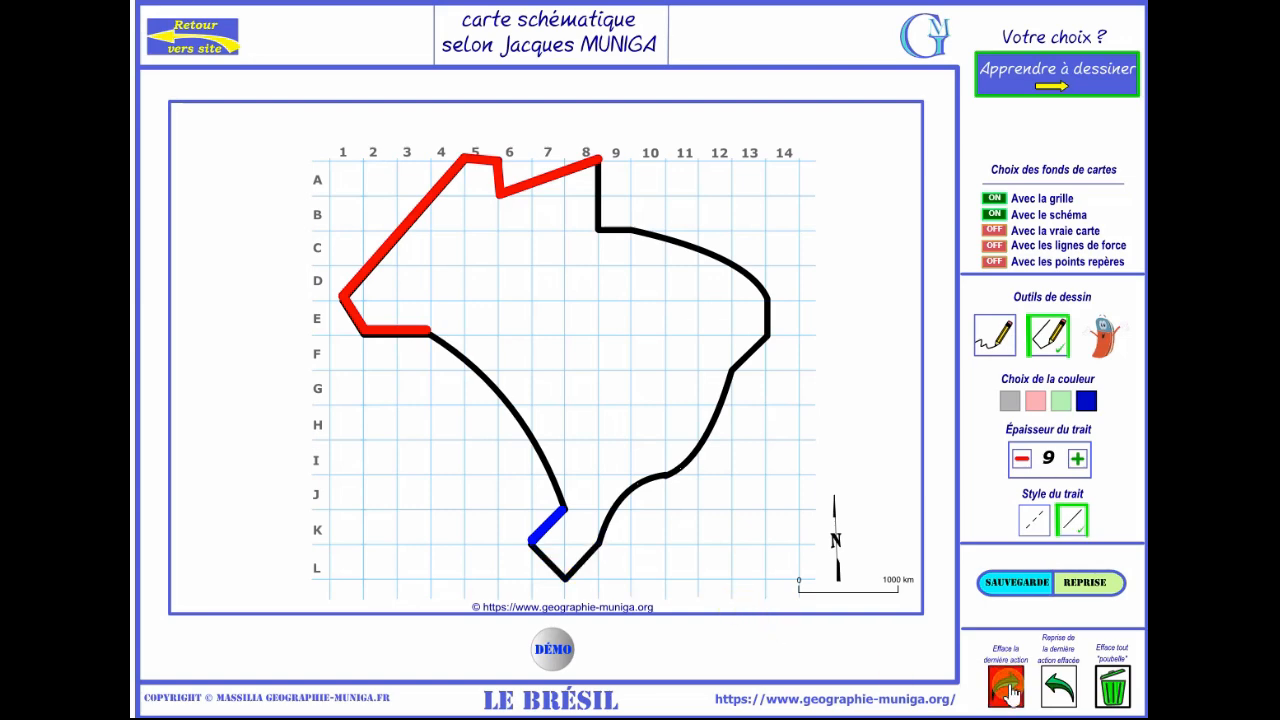
pyautogui.click(1010, 690)
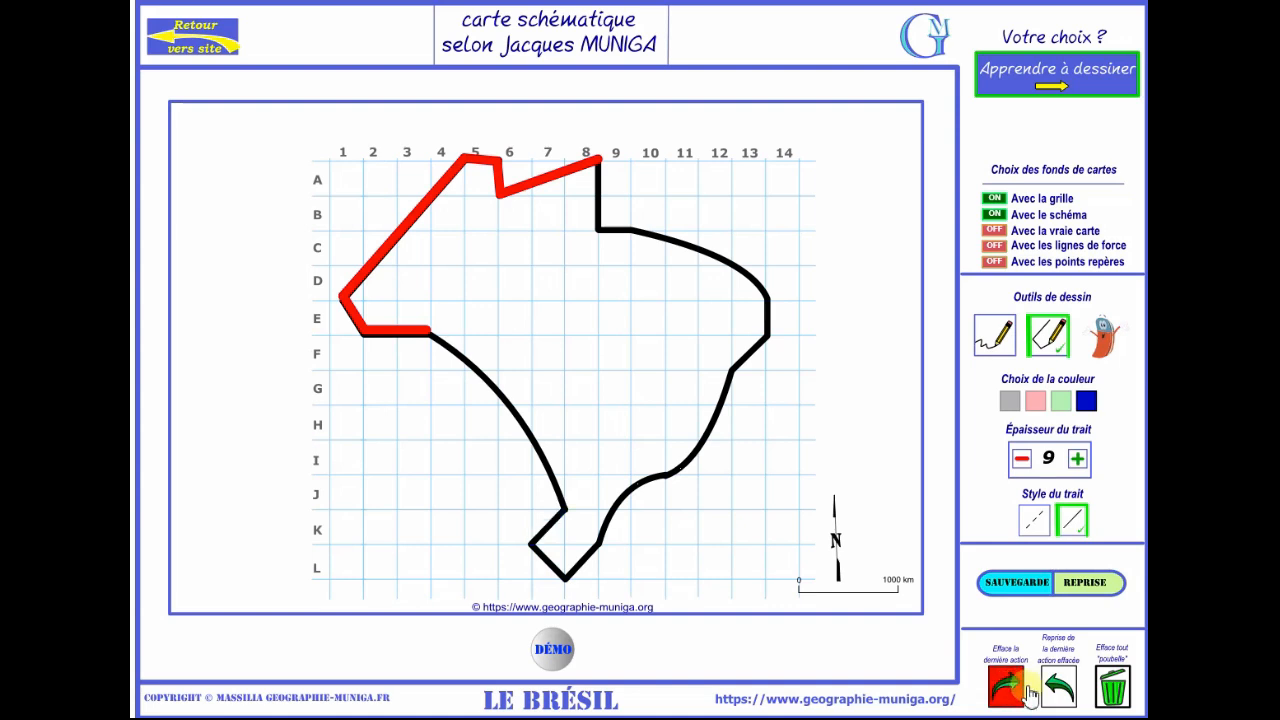
pyautogui.click(1058, 688)
pyautogui.click(1058, 688)
pyautogui.click(1058, 690)
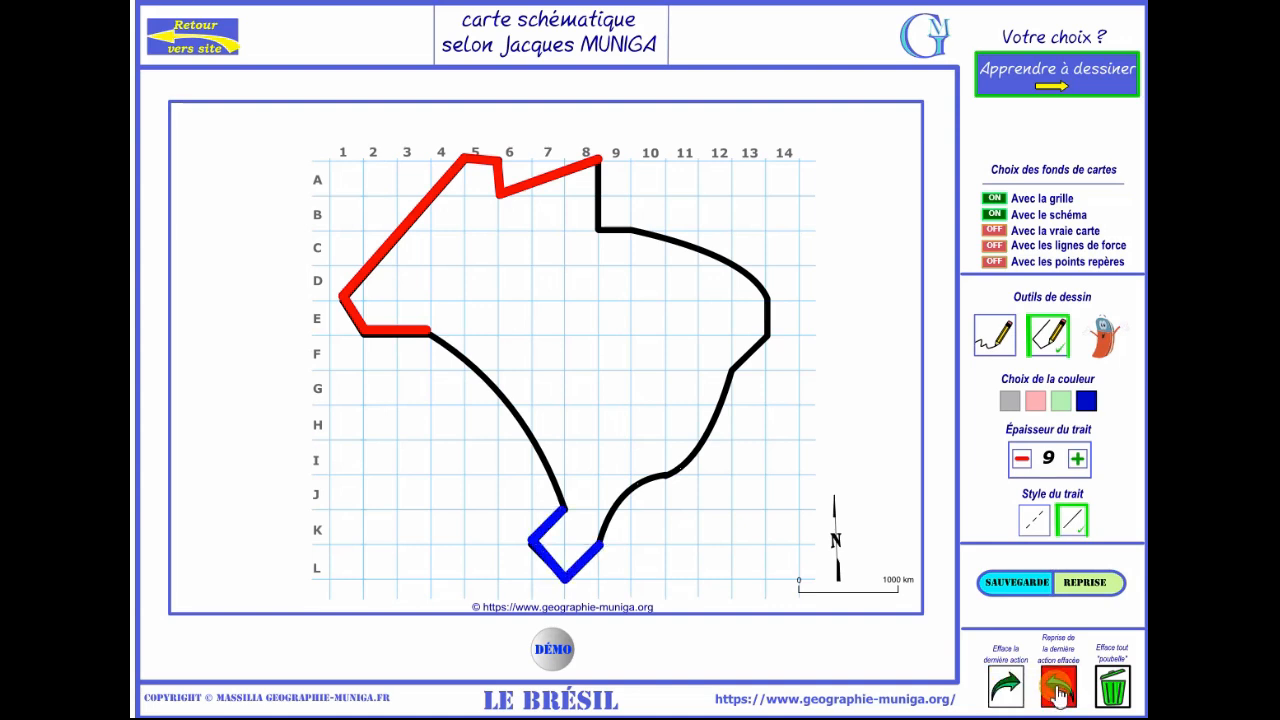